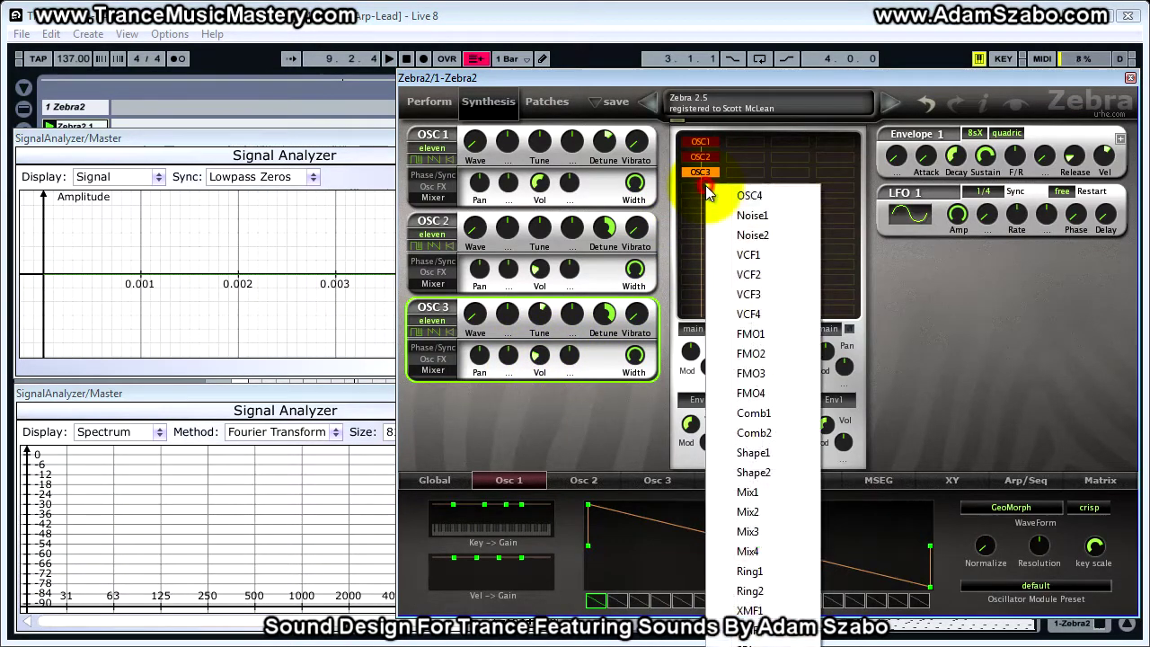
Add OSC4 and set the Osc 2 and Osc 3 waveforms to crisp rendering
{"action": "left_click", "coordinate": [726, 194]}
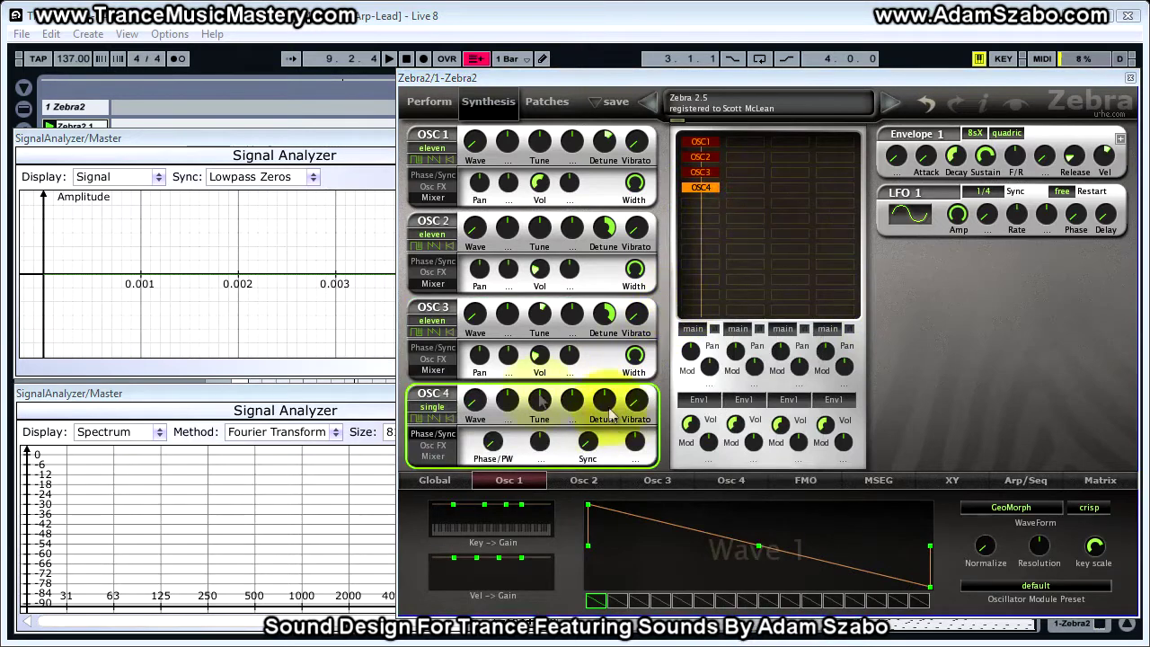
{"action": "left_click", "coordinate": [586, 485]}
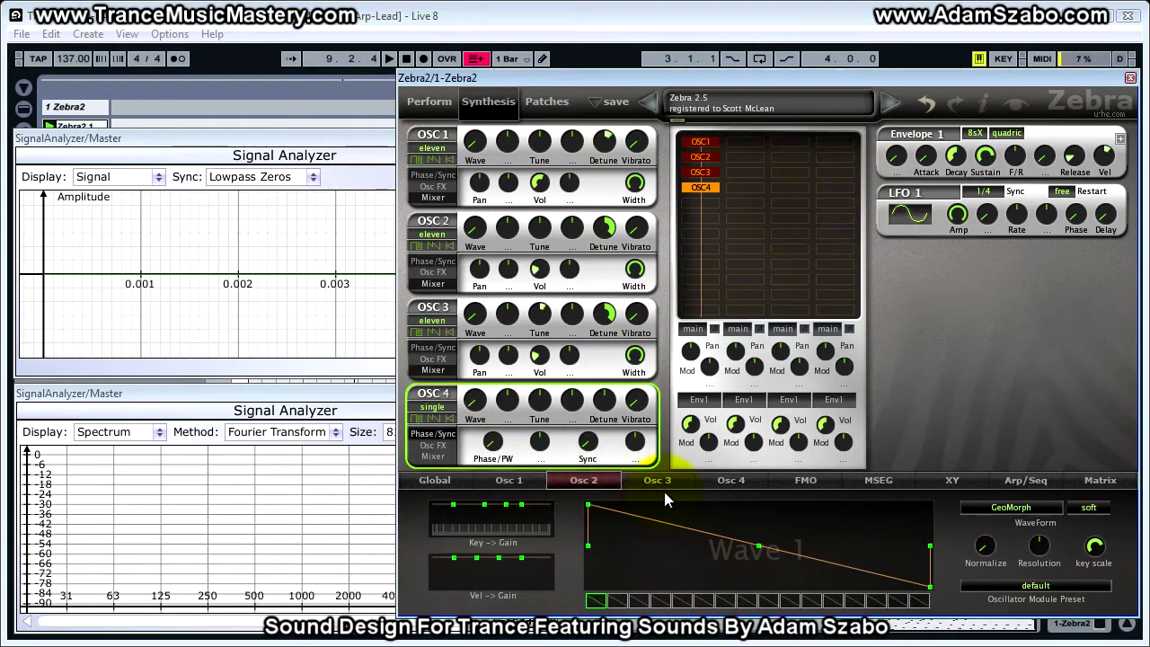
{"action": "left_click", "coordinate": [1094, 507]}
{"action": "left_click", "coordinate": [1091, 536]}
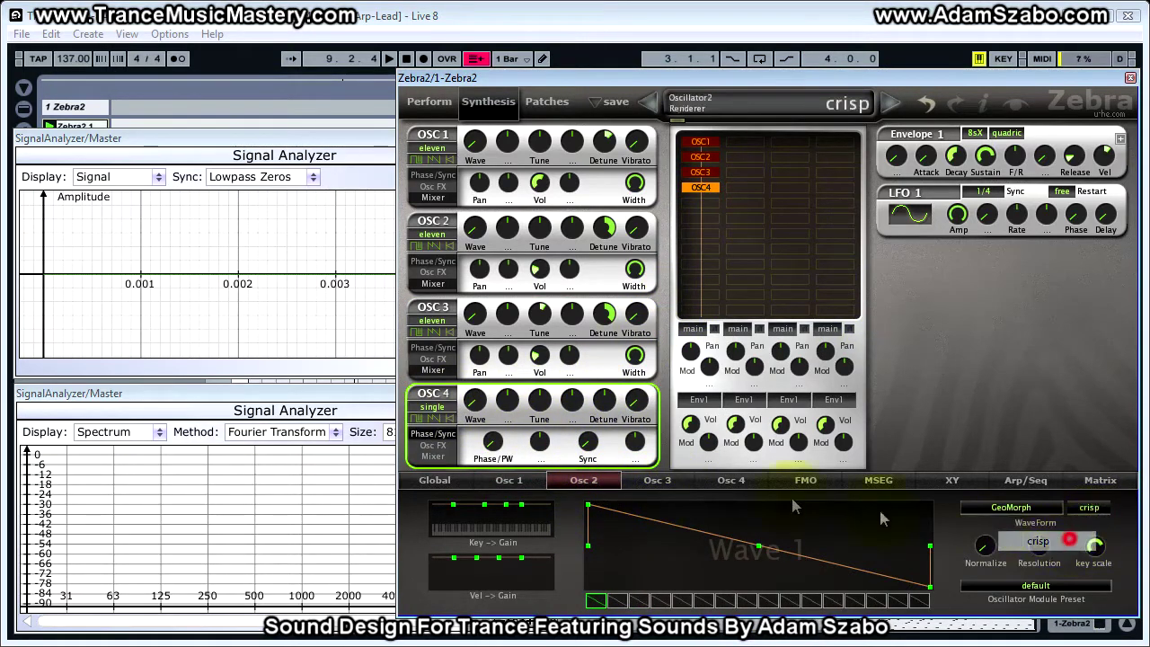
{"action": "left_click", "coordinate": [658, 480]}
{"action": "left_click", "coordinate": [1088, 508]}
{"action": "left_click", "coordinate": [1073, 536]}
{"action": "left_click", "coordinate": [582, 480]}
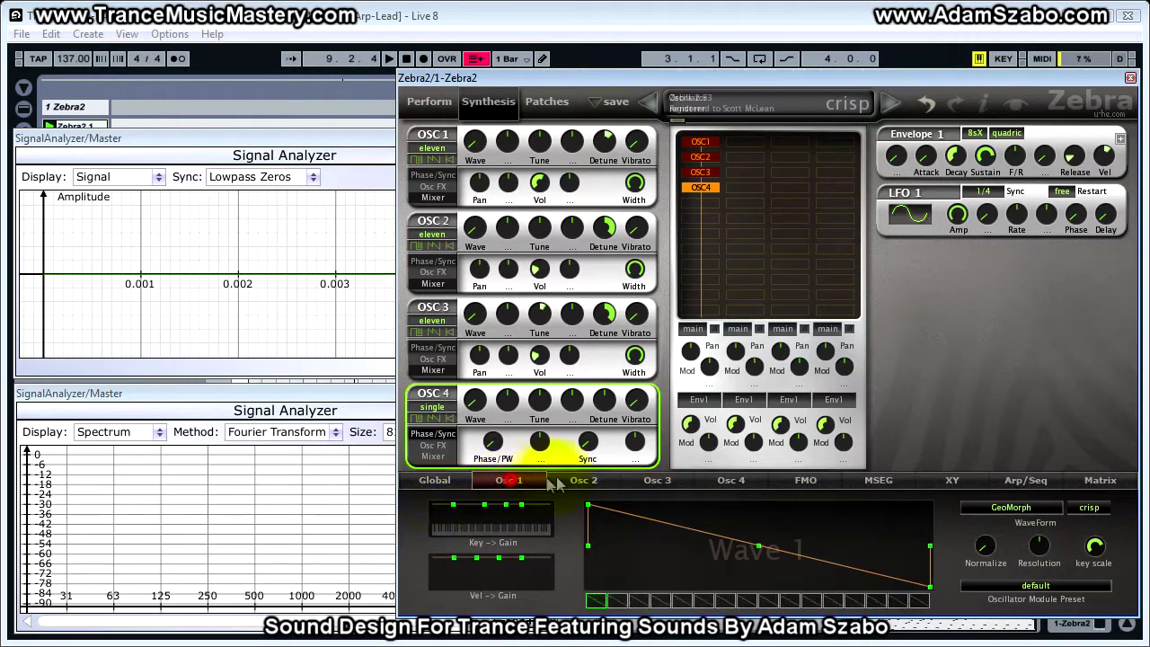
{"action": "left_click", "coordinate": [642, 483]}
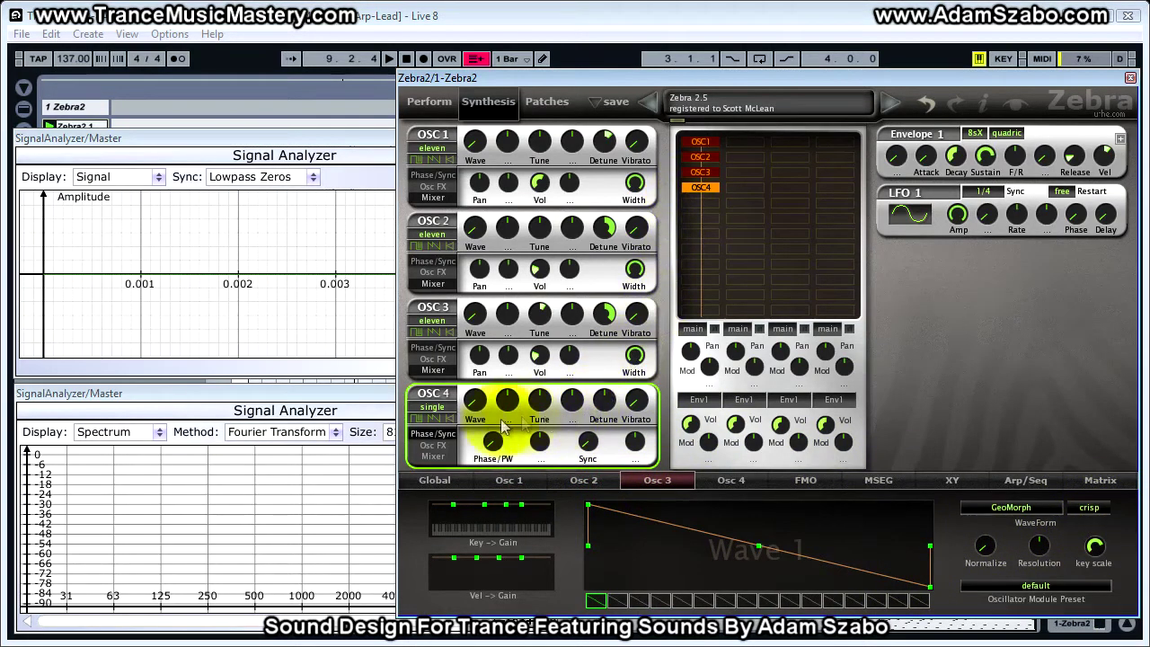
Switch OSC4's unison mode from single to quad
{"action": "left_click", "coordinate": [431, 407]}
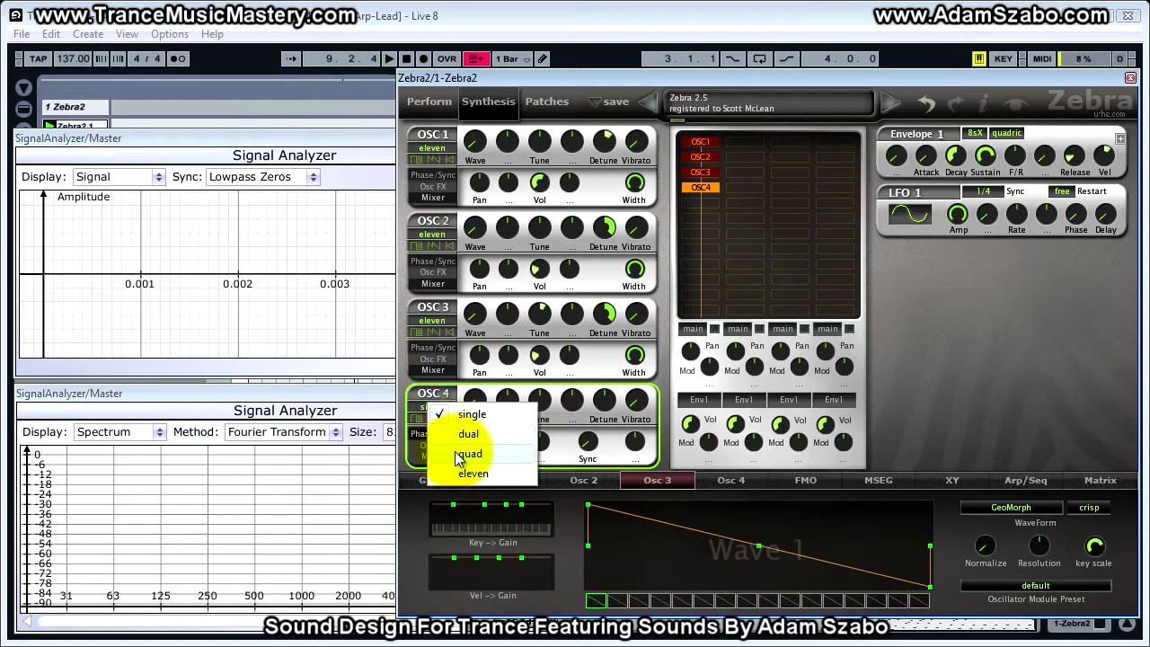
{"action": "left_click", "coordinate": [463, 453]}
{"action": "left_click", "coordinate": [730, 486]}
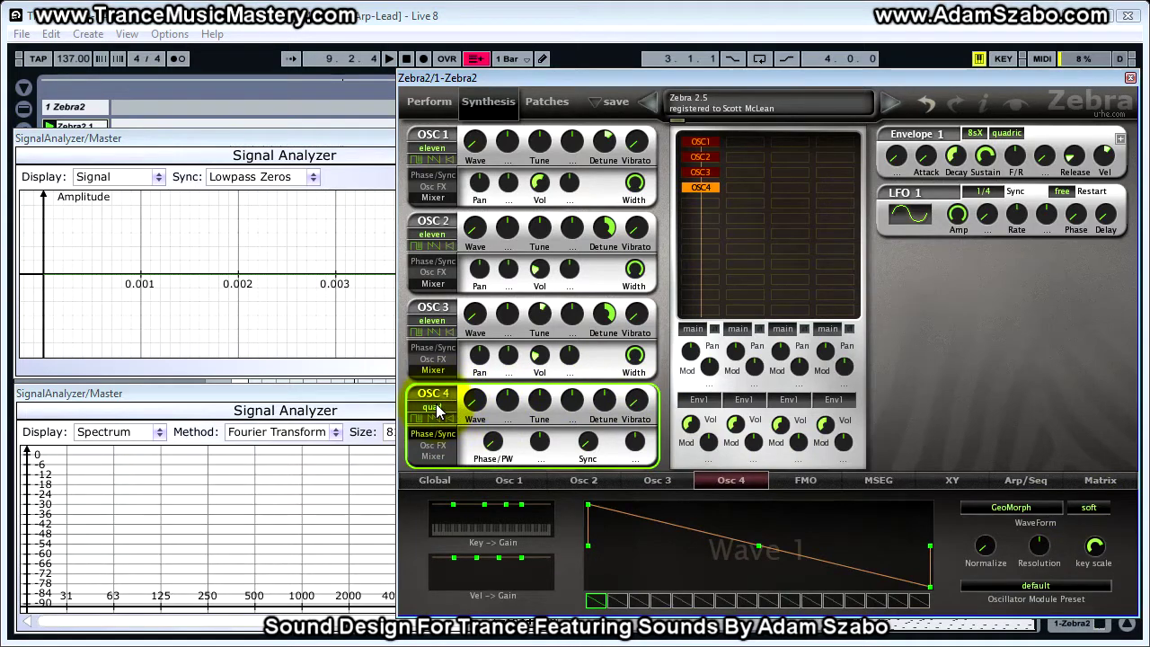
Tune OSC4 down to -4.50 while auditioning the patch
{"action": "key", "text": "space"}
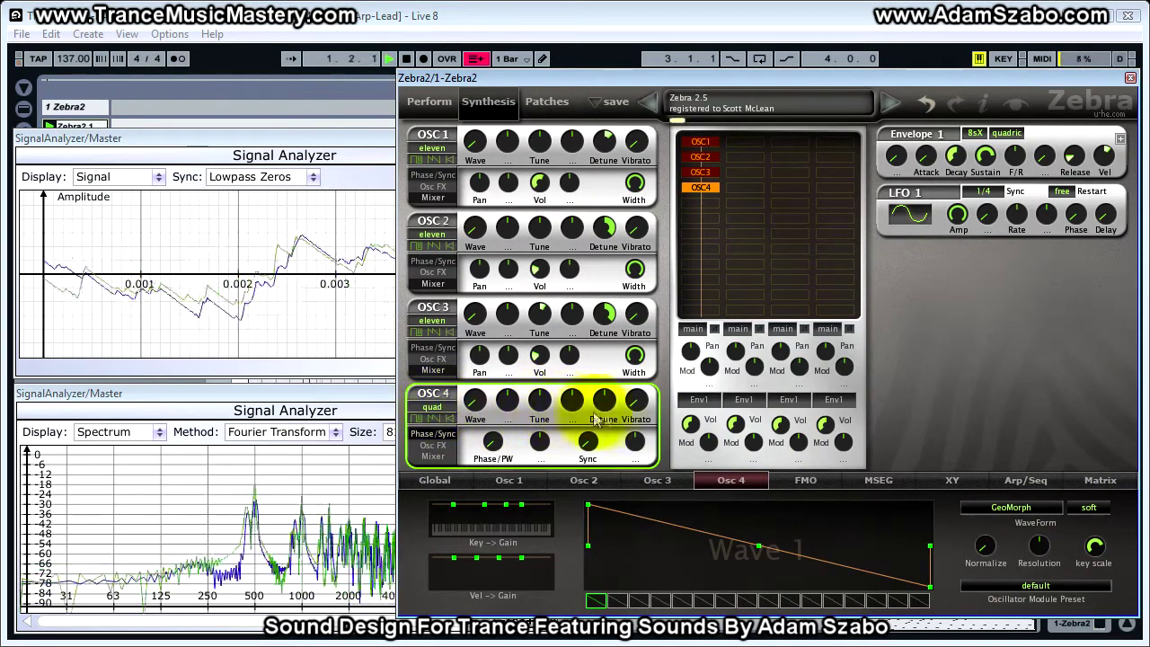
{"action": "key", "text": "space"}
{"action": "left_click", "coordinate": [539, 401]}
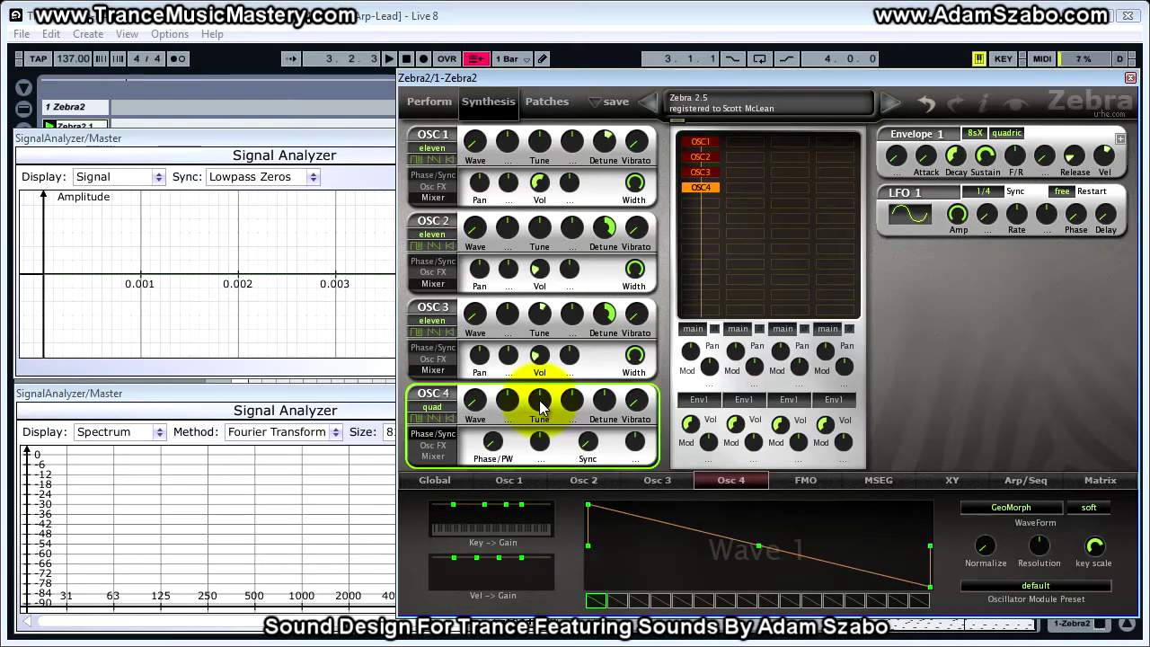
{"action": "key", "text": "space"}
{"action": "left_click_drag", "start_coordinate": [539, 406], "coordinate": [540, 429]}
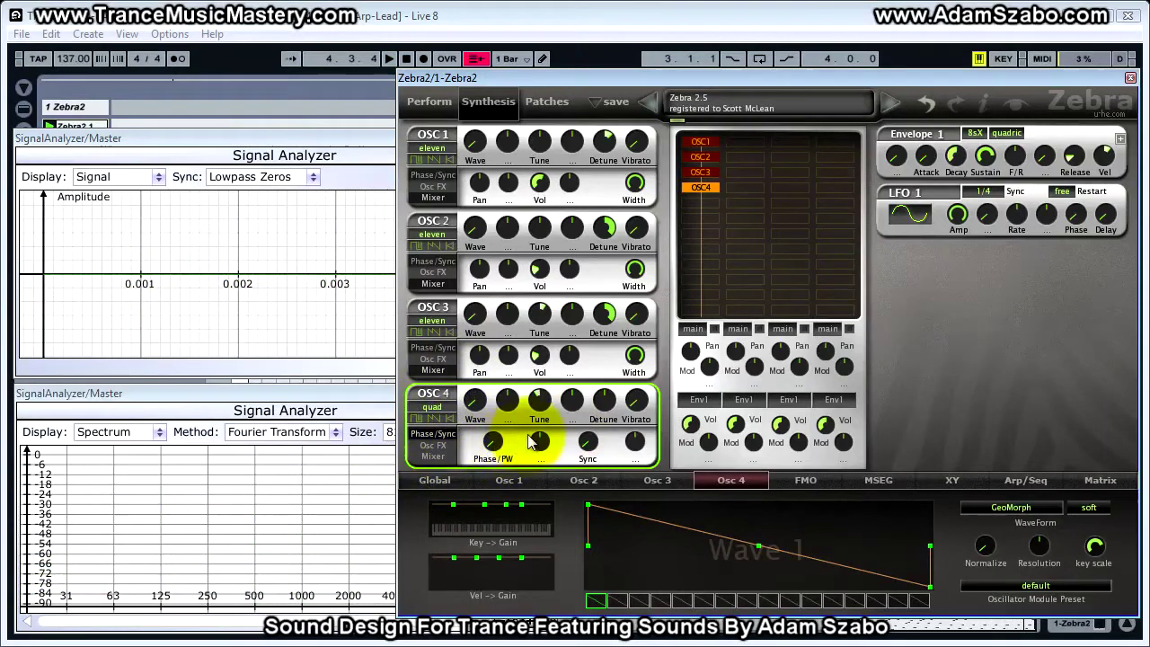
Raise OSC4's detune to 10.50
{"action": "left_click", "coordinate": [607, 409]}
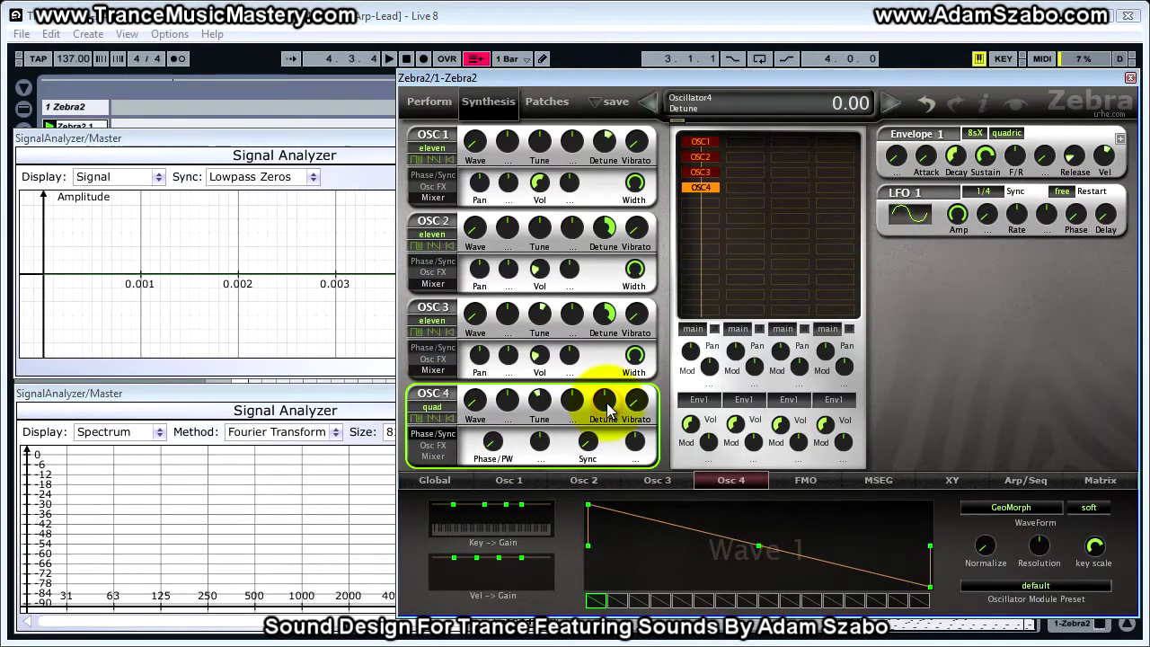
{"action": "left_click_drag", "start_coordinate": [606, 397], "coordinate": [606, 395]}
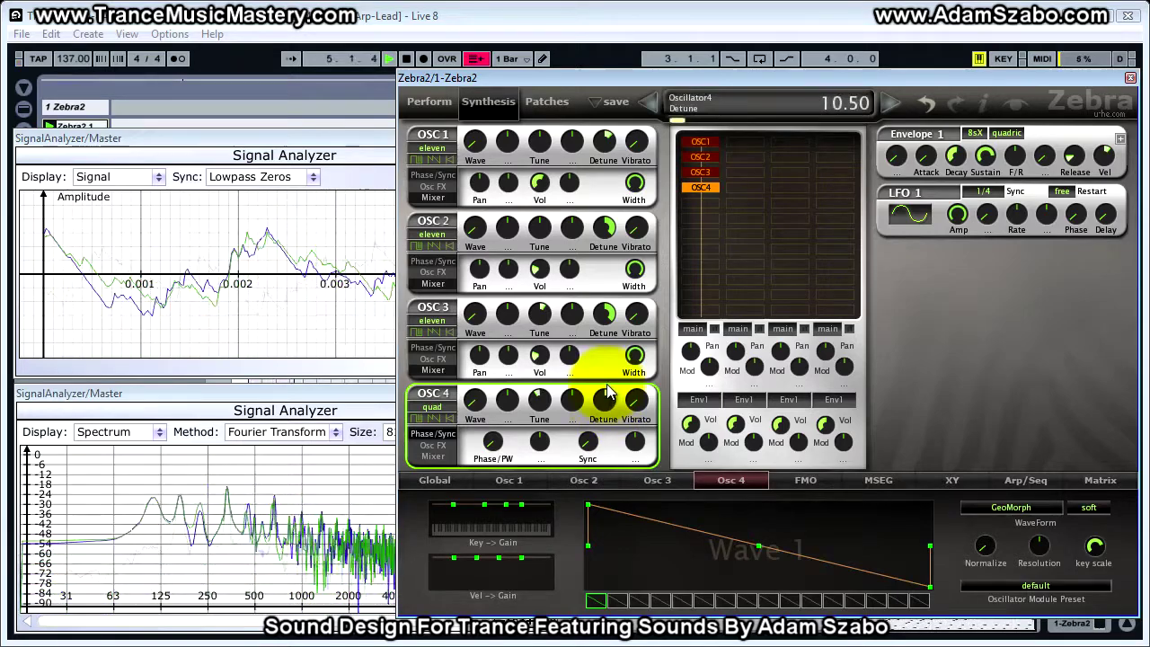
{"action": "key", "text": "space"}
On OSC4's mixer page, set volume to 16.00 and poly width to 66.50
{"action": "left_click", "coordinate": [433, 456]}
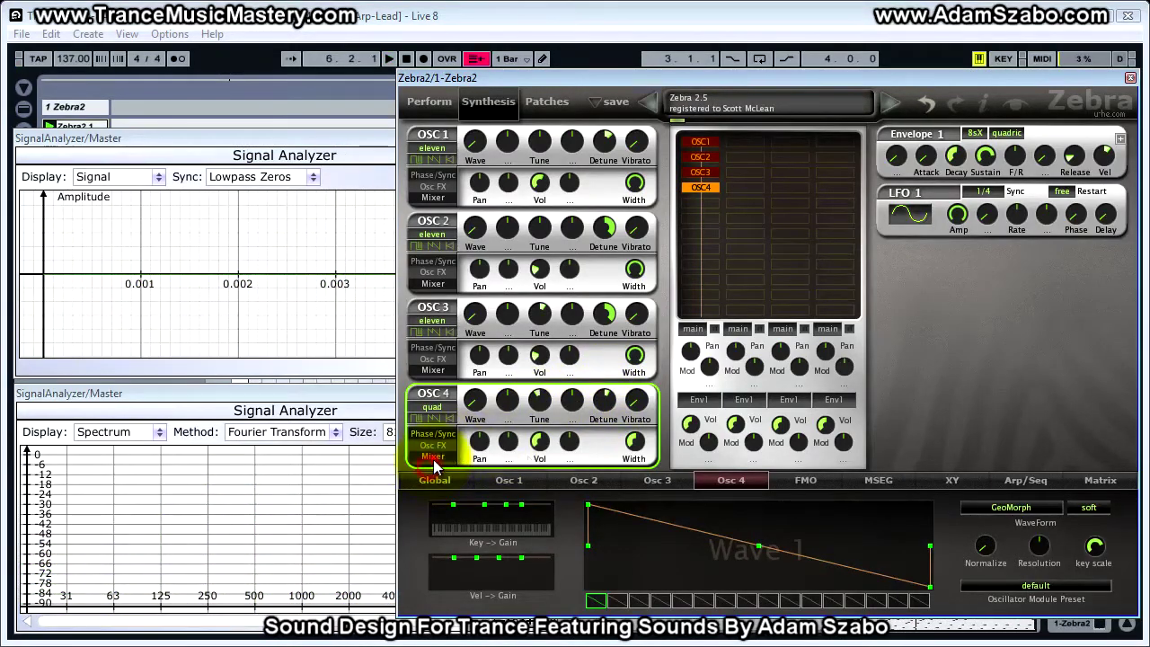
{"action": "left_click", "coordinate": [541, 442]}
{"action": "left_click_drag", "start_coordinate": [542, 447], "coordinate": [551, 589]}
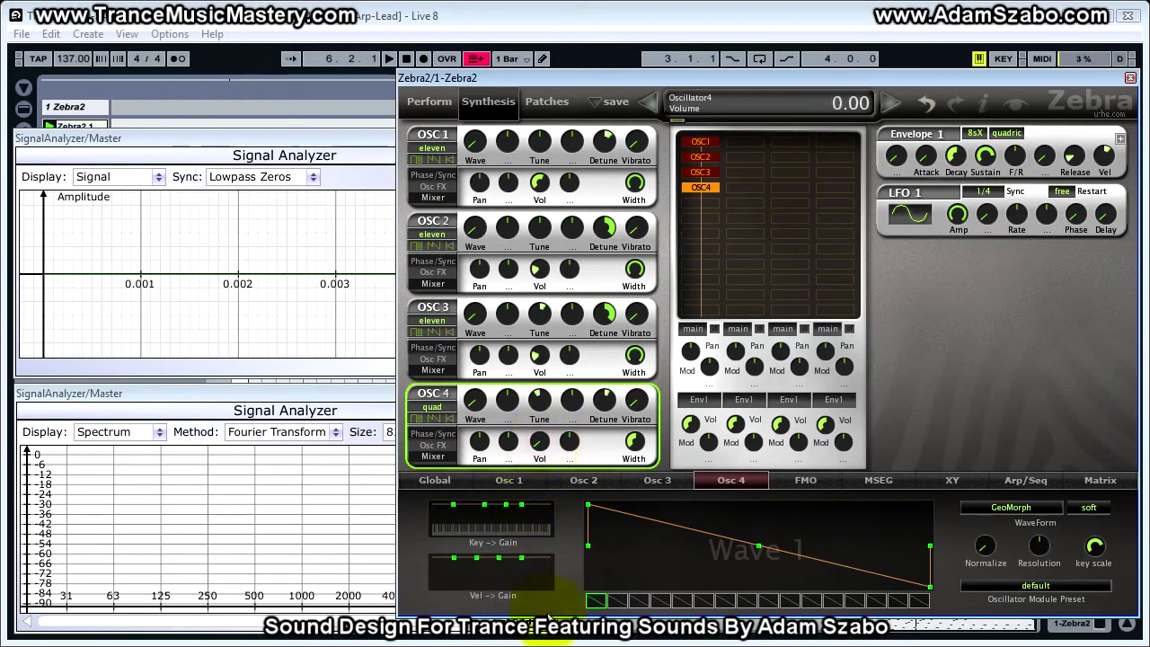
{"action": "left_click_drag", "start_coordinate": [542, 501], "coordinate": [542, 494]}
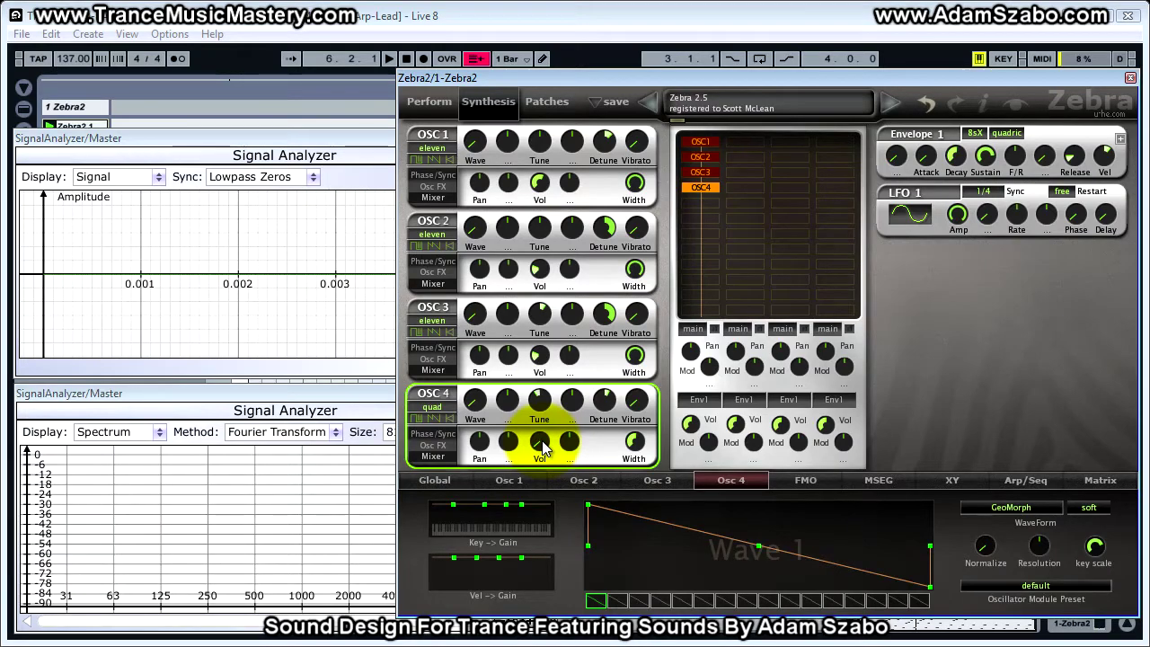
{"action": "left_click", "coordinate": [542, 446]}
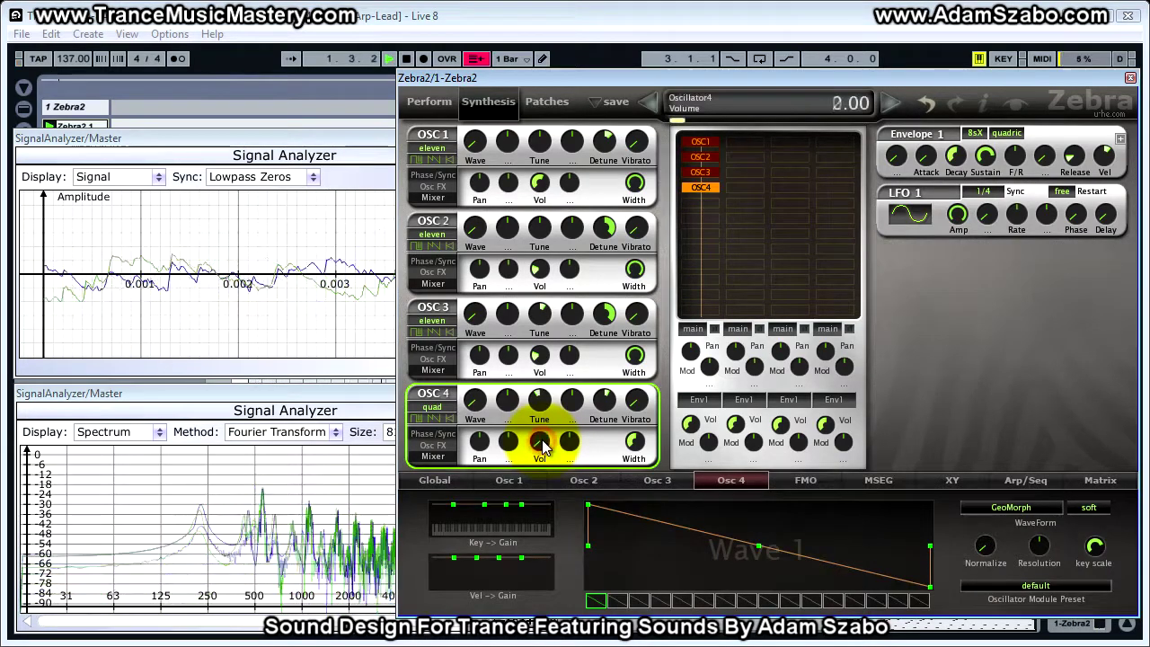
{"action": "left_click_drag", "start_coordinate": [543, 444], "coordinate": [635, 447]}
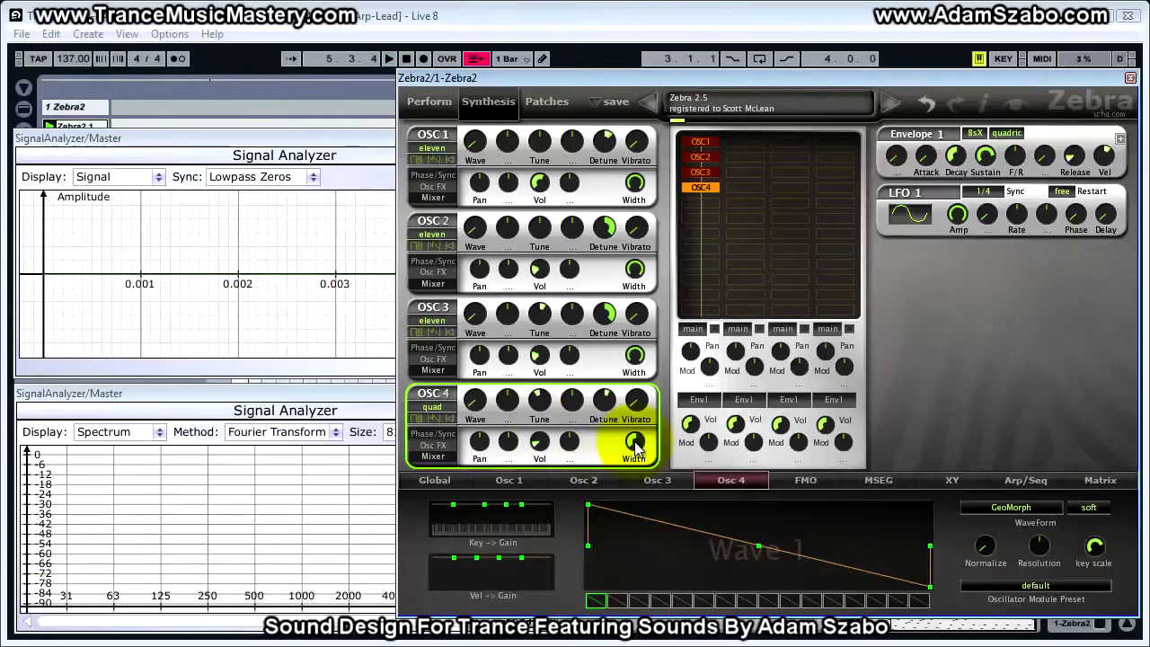
{"action": "left_click", "coordinate": [635, 443]}
{"action": "left_click_drag", "start_coordinate": [635, 444], "coordinate": [631, 305]}
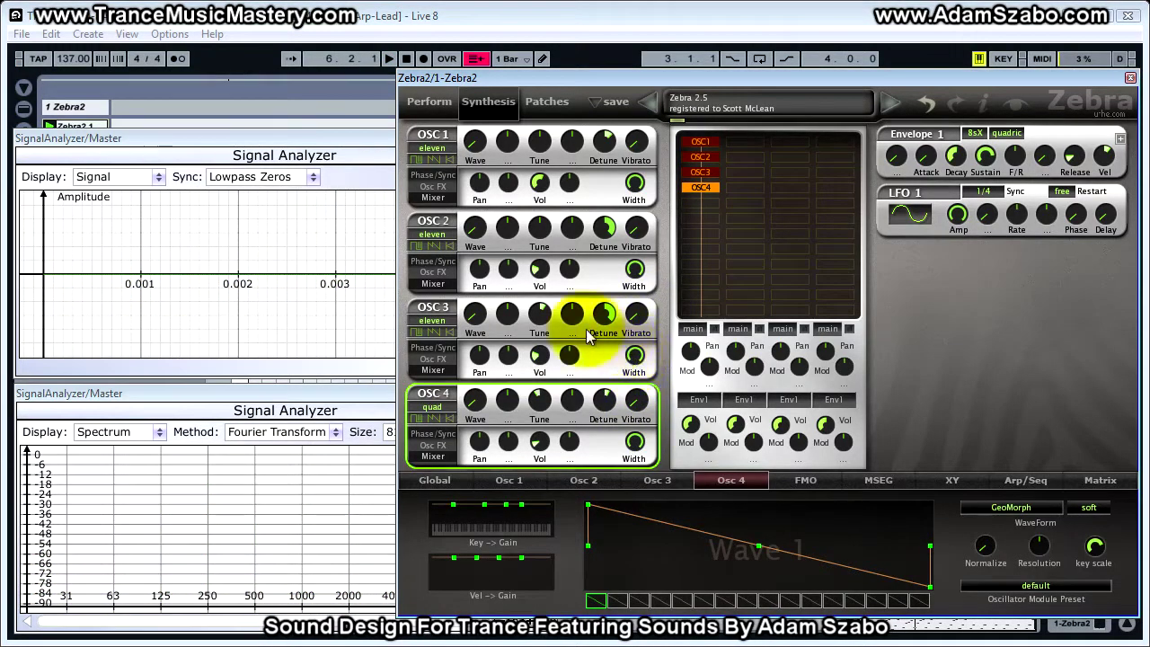
Add Noise1 after OSC4 and set its volume to 6.00
{"action": "left_click", "coordinate": [716, 205]}
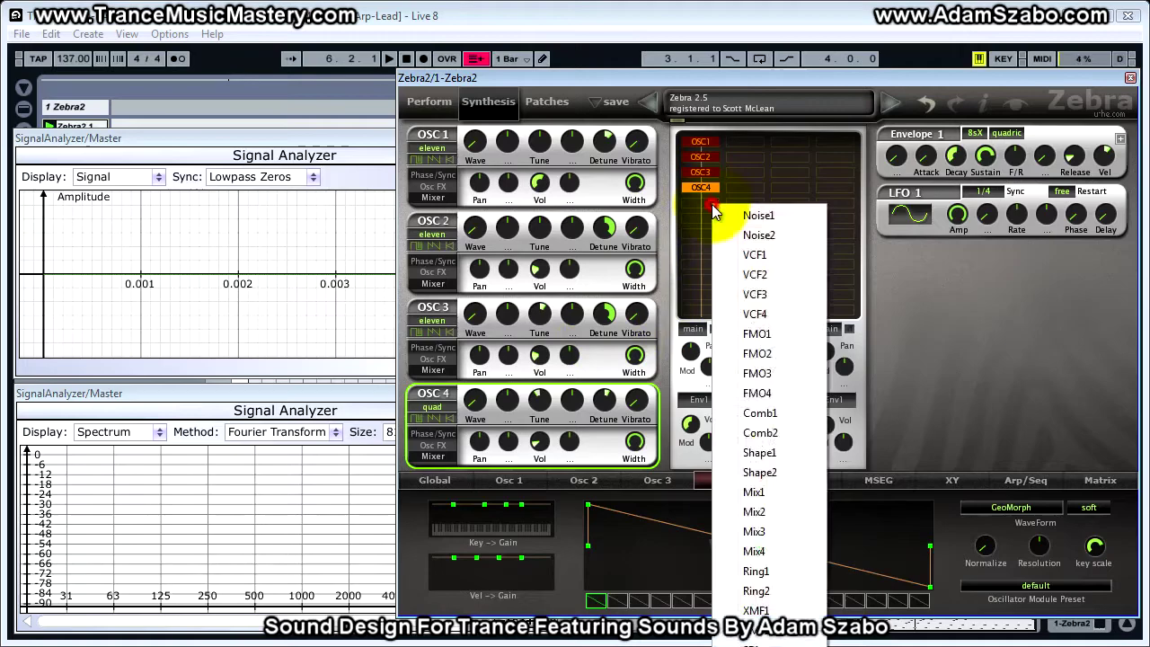
{"action": "left_click", "coordinate": [751, 218]}
{"action": "key", "text": "space"}
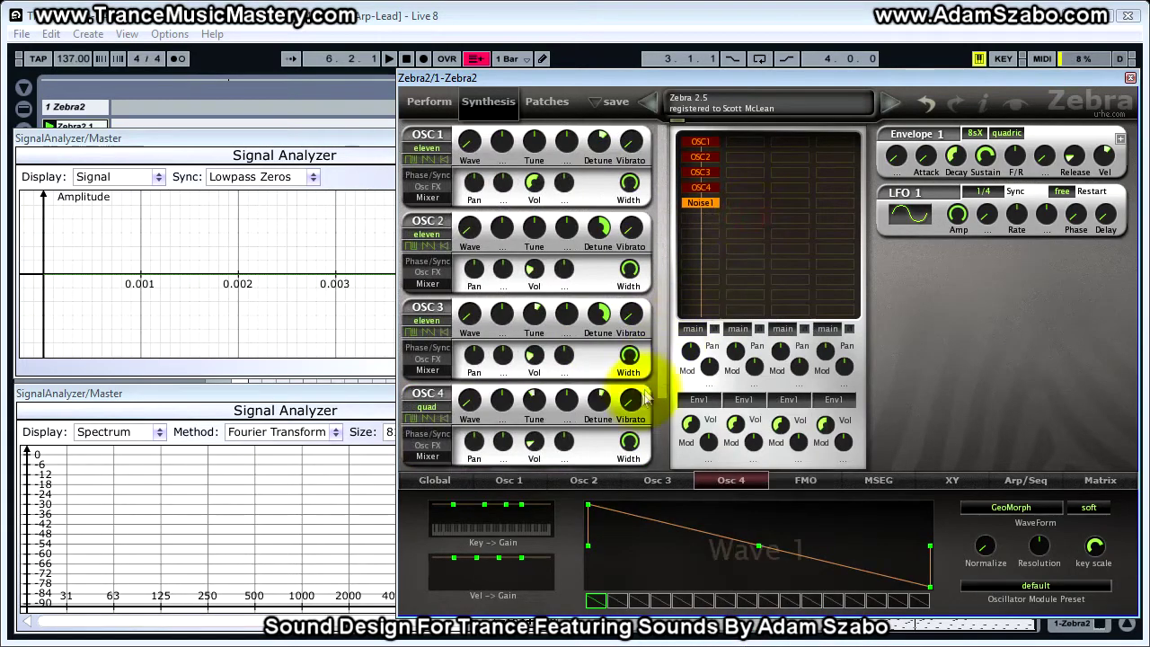
{"action": "scroll", "coordinate": [673, 415], "scroll_direction": "down", "scroll_amount": 2}
{"action": "key", "text": "space"}
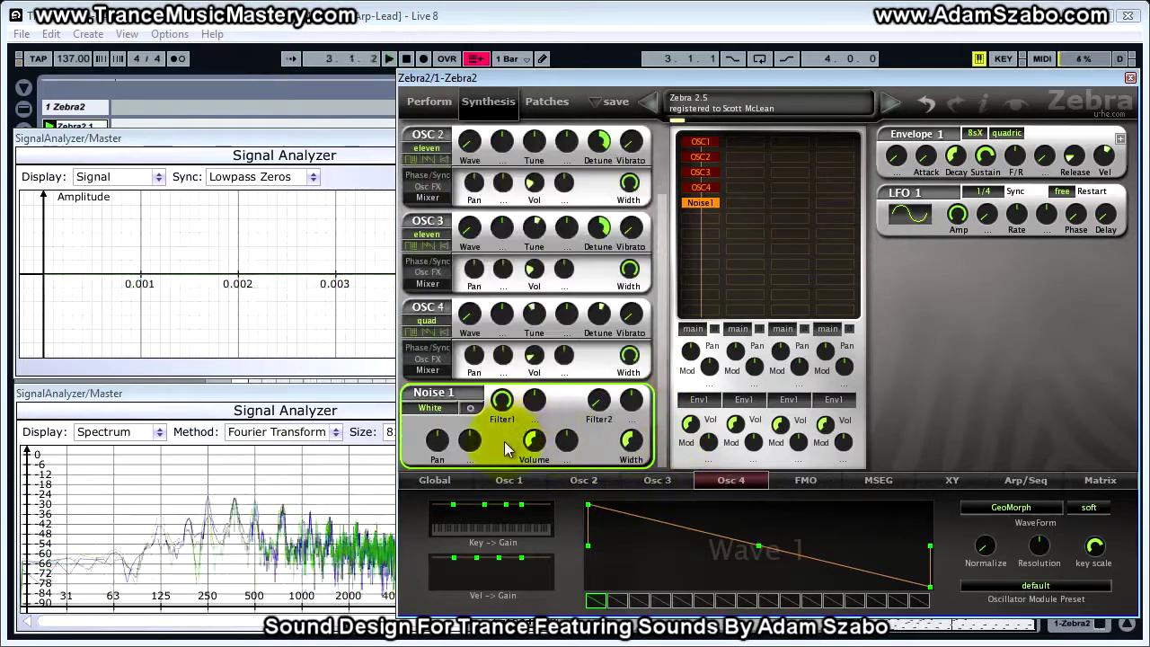
{"action": "mouse_move", "coordinate": [536, 444]}
{"action": "left_mouse_down"}
{"action": "mouse_move", "coordinate": [544, 490]}
{"action": "mouse_move", "coordinate": [542, 412]}
{"action": "mouse_move", "coordinate": [543, 471]}
{"action": "mouse_move", "coordinate": [528, 411]}
{"action": "mouse_move", "coordinate": [538, 486]}
{"action": "mouse_move", "coordinate": [537, 418]}
{"action": "mouse_move", "coordinate": [532, 440]}
{"action": "left_mouse_up"}
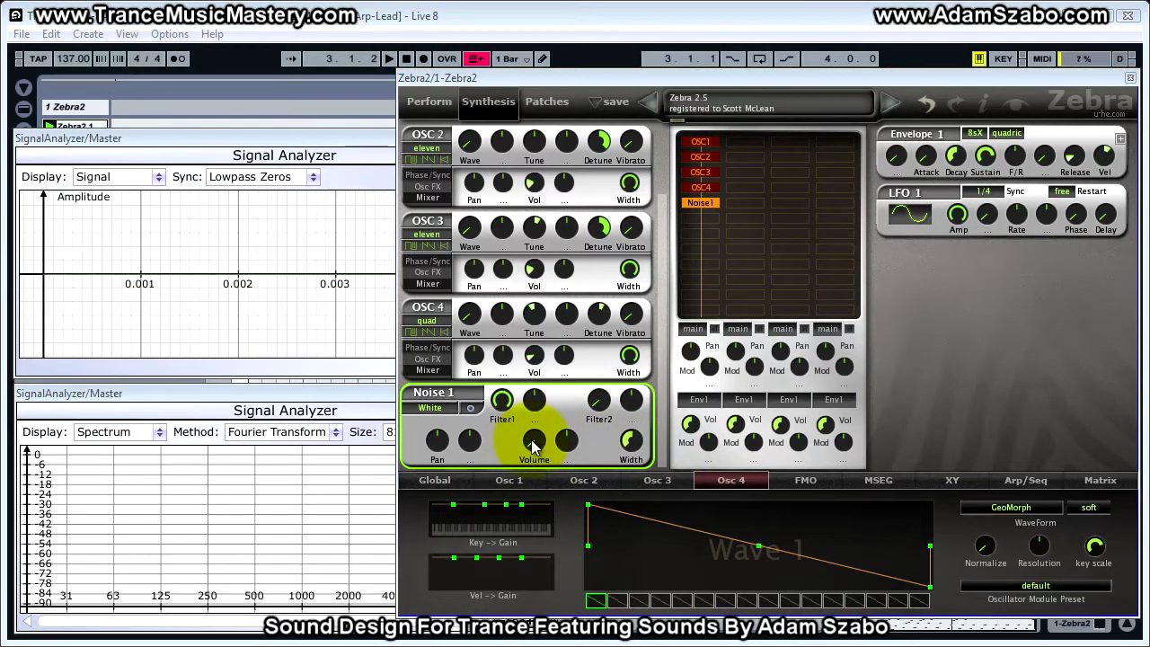
{"action": "key", "text": "space"}
{"action": "left_click_drag", "start_coordinate": [532, 447], "coordinate": [535, 441]}
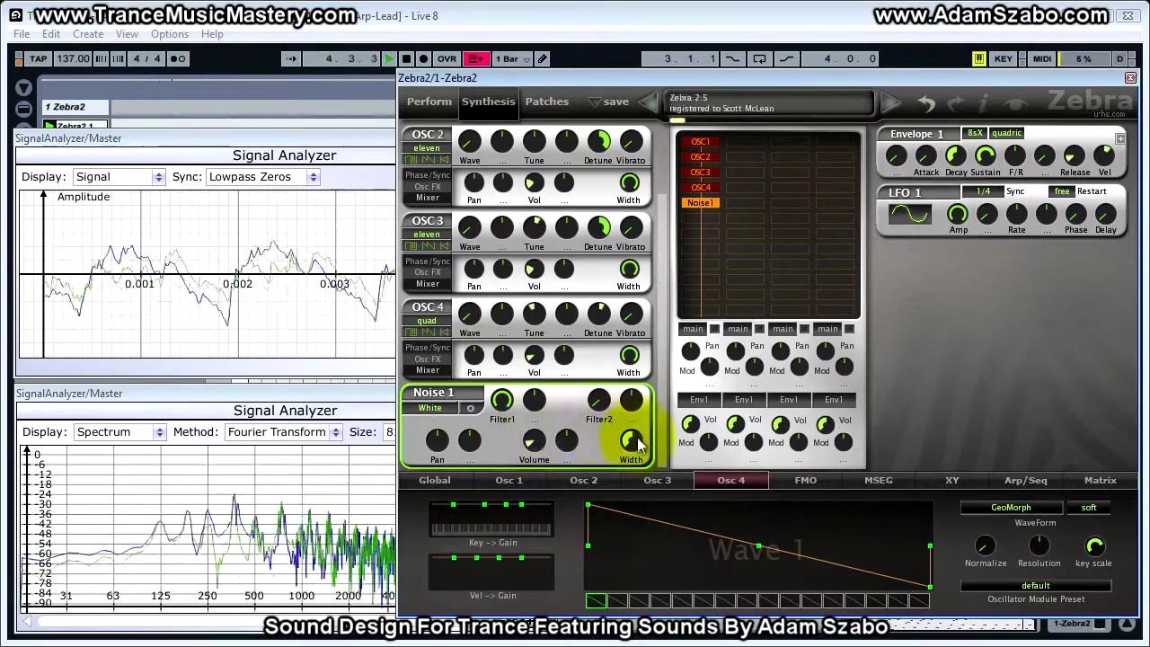
{"action": "key", "text": "space"}
{"action": "key", "text": "space"}
Set Noise1's width to 88.50, enable dual-channel, and lower Filter1 to 94.50
{"action": "left_click_drag", "start_coordinate": [637, 441], "coordinate": [620, 278]}
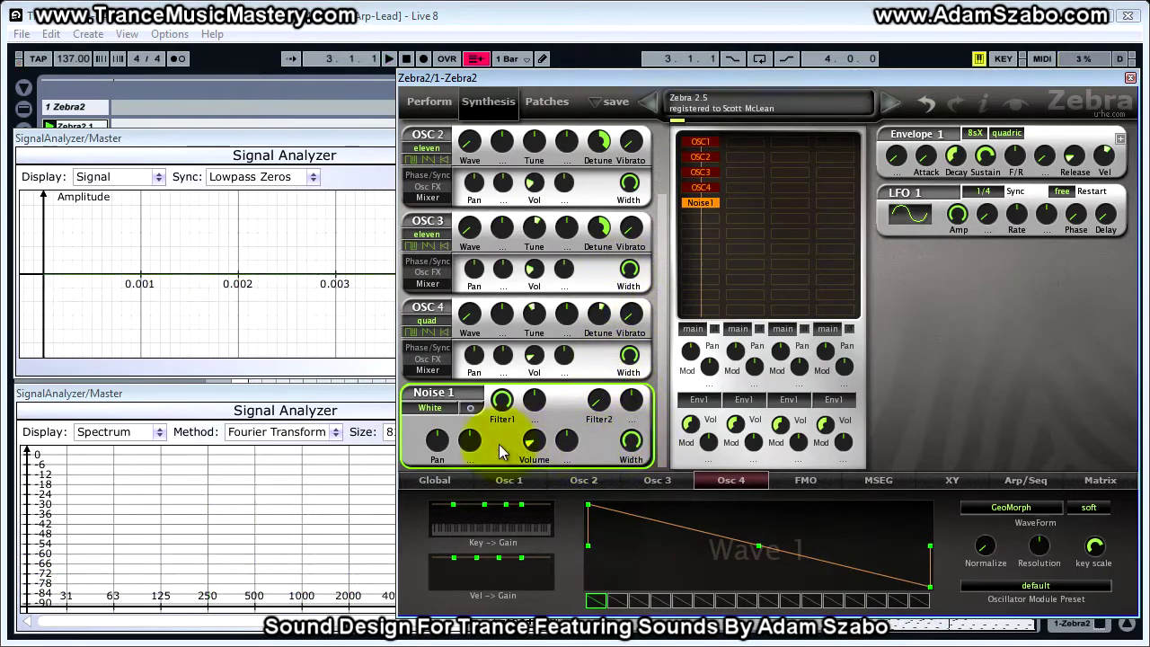
{"action": "left_click", "coordinate": [473, 410]}
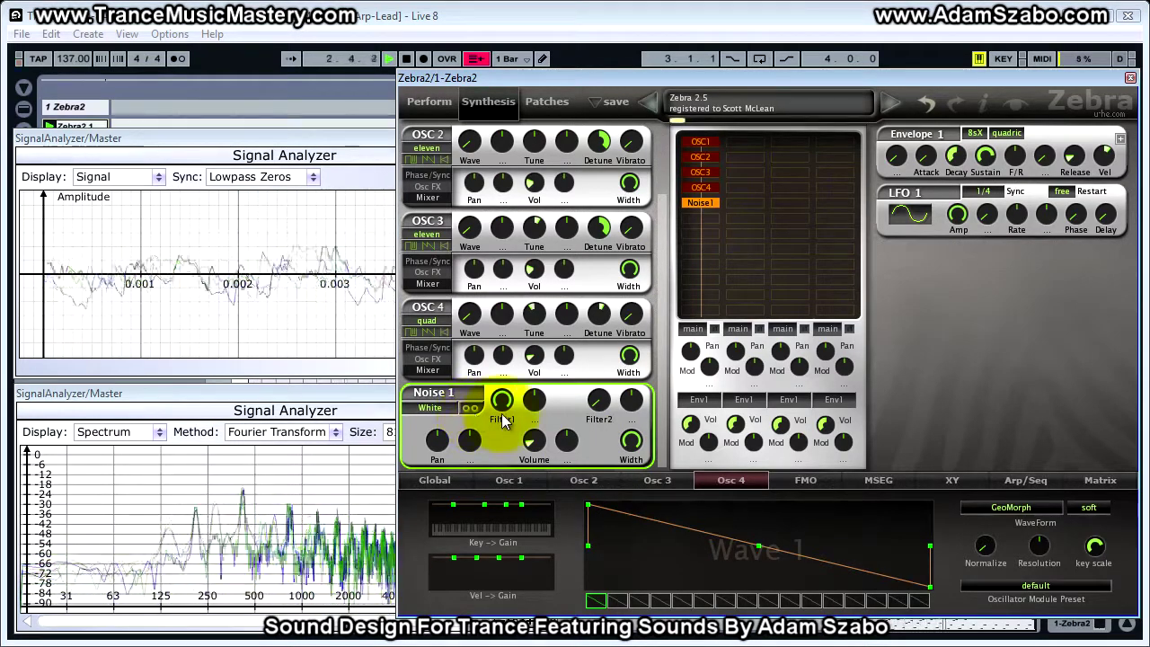
{"action": "left_click", "coordinate": [504, 404]}
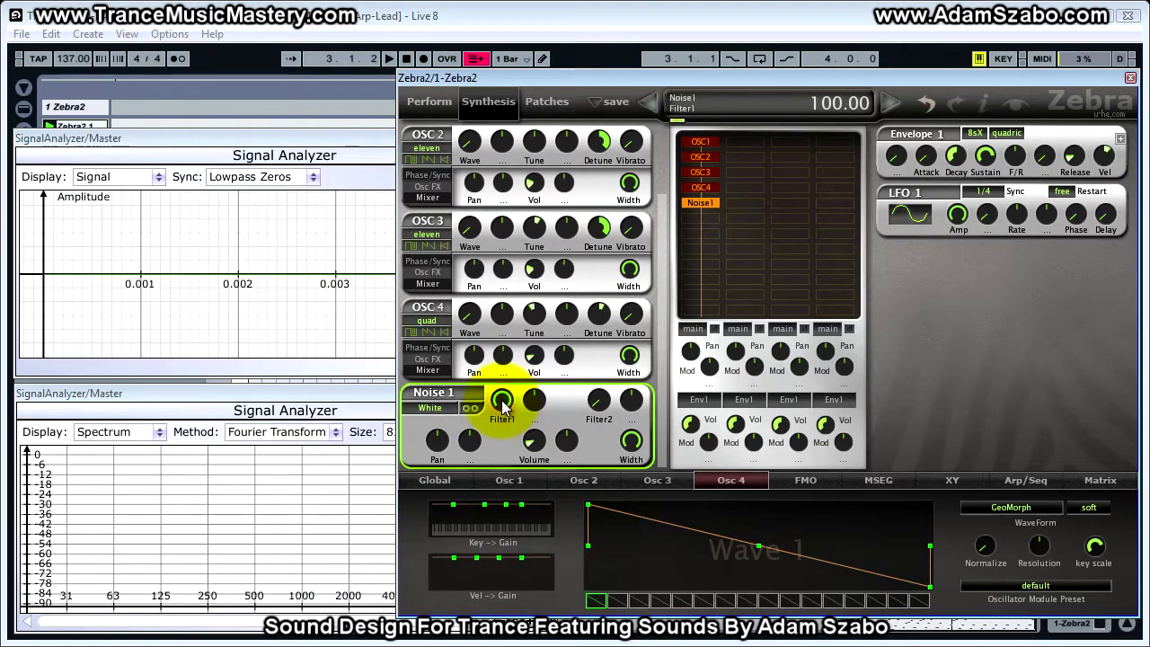
{"action": "left_click_drag", "start_coordinate": [504, 404], "coordinate": [504, 432]}
{"action": "key", "text": "space"}
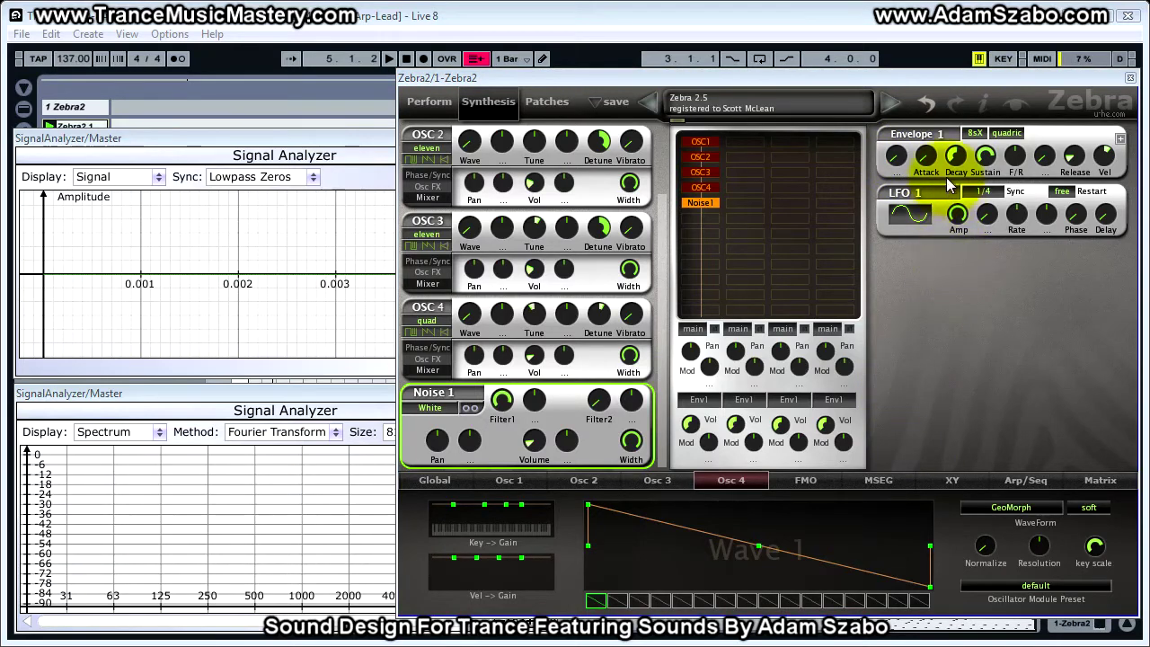
Shorten Envelope 1's decay to about 42.50 and raise its sustain to 83.00
{"action": "mouse_move", "coordinate": [958, 160]}
{"action": "key", "text": "space"}
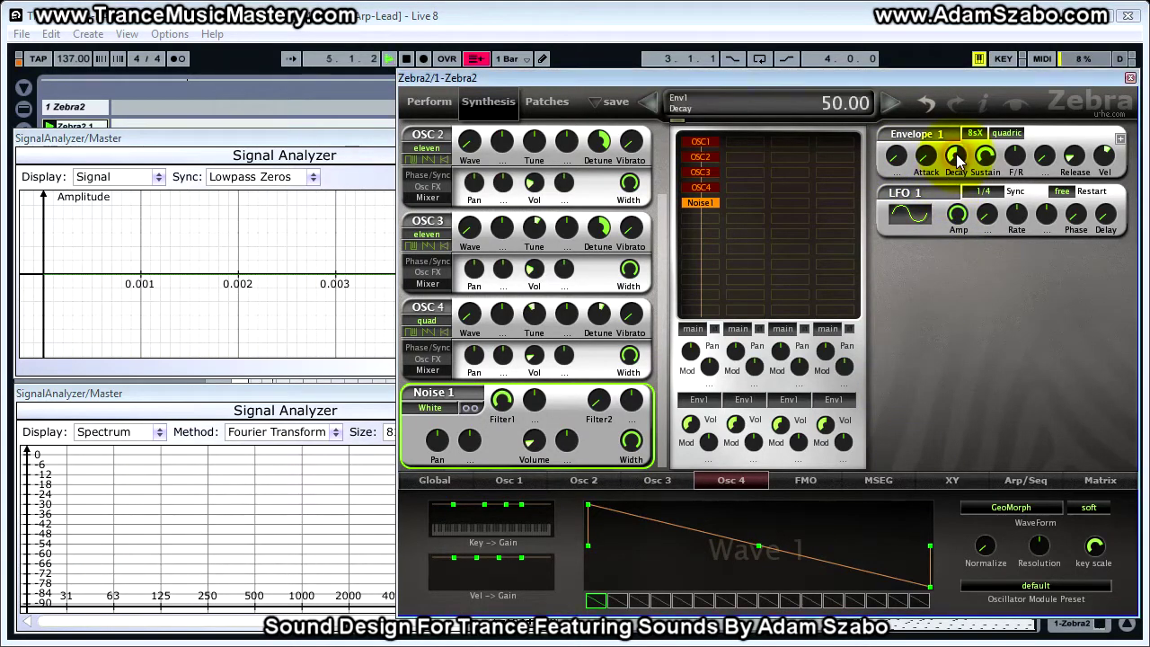
{"action": "left_click_drag", "start_coordinate": [958, 160], "coordinate": [956, 202]}
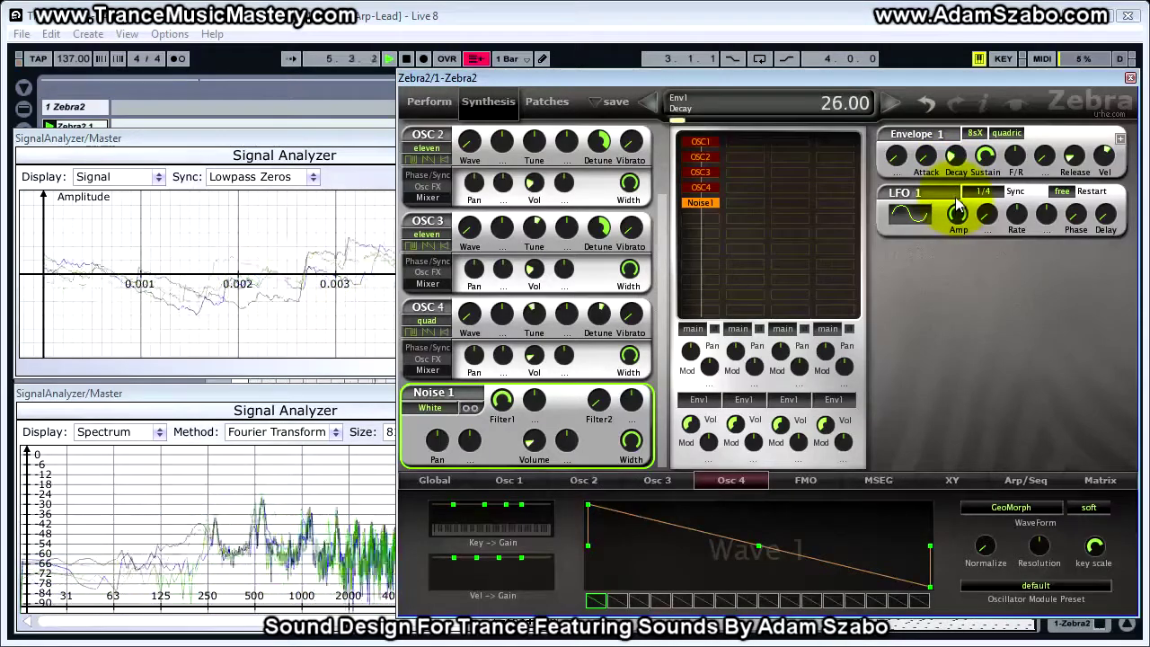
{"action": "key", "text": "space"}
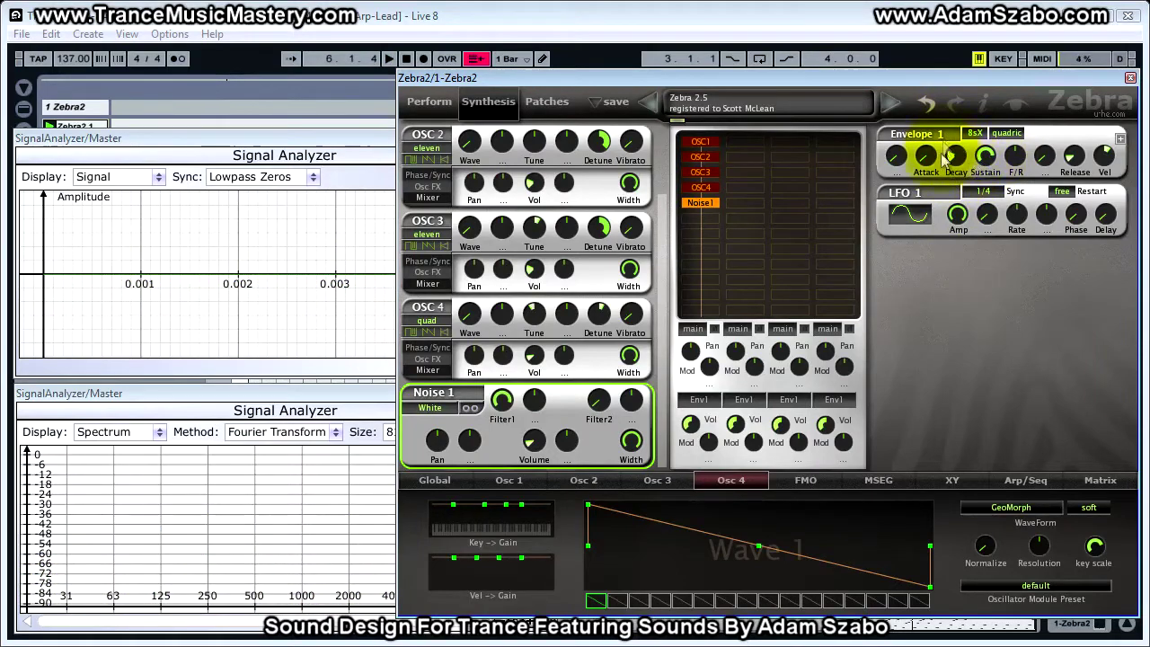
{"action": "left_click", "coordinate": [987, 160]}
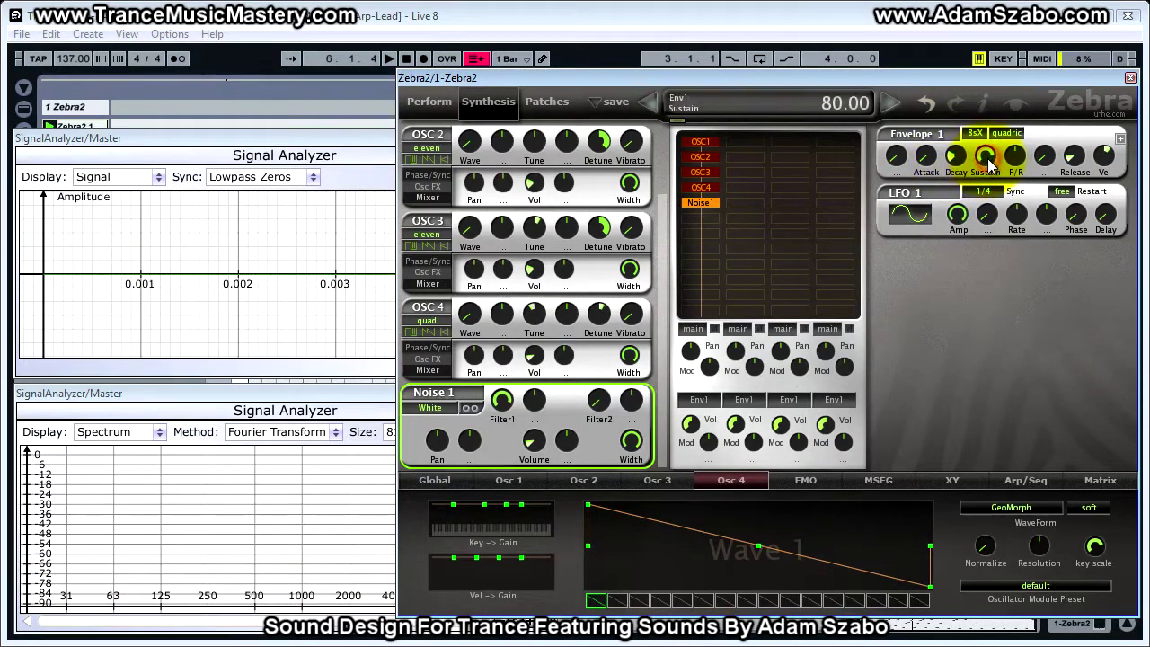
{"action": "key", "text": "space"}
{"action": "left_click_drag", "start_coordinate": [988, 162], "coordinate": [989, 159]}
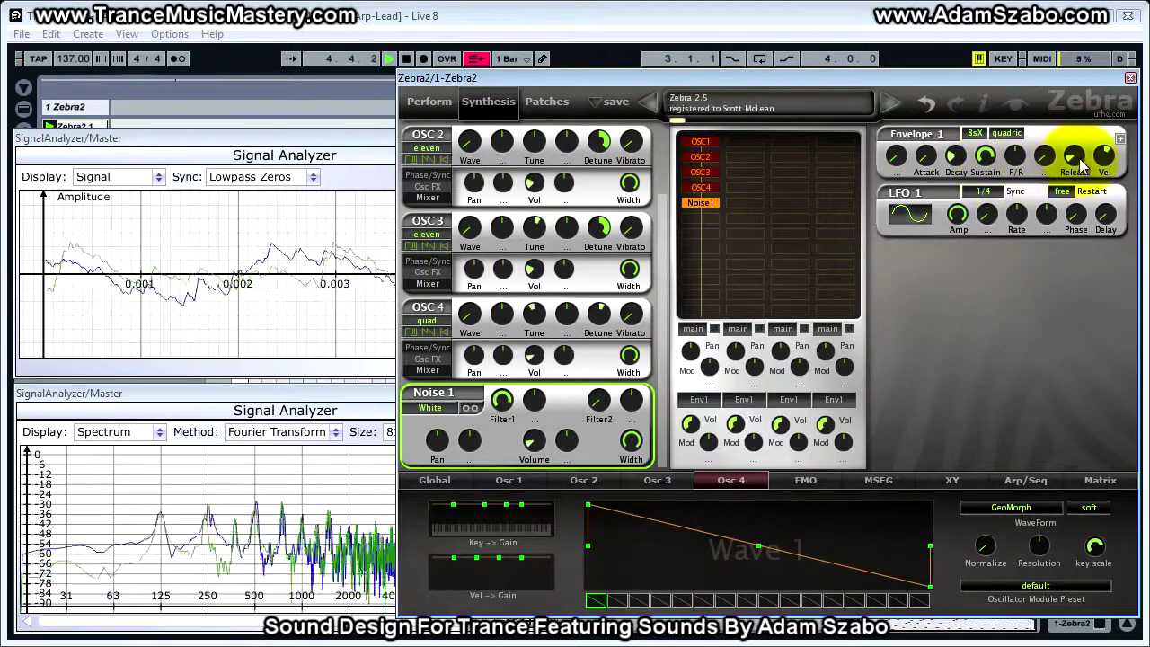
Lengthen Envelope 1's release to about 26 and set velocity to 0
{"action": "mouse_move", "coordinate": [1075, 160]}
{"action": "key", "text": "space"}
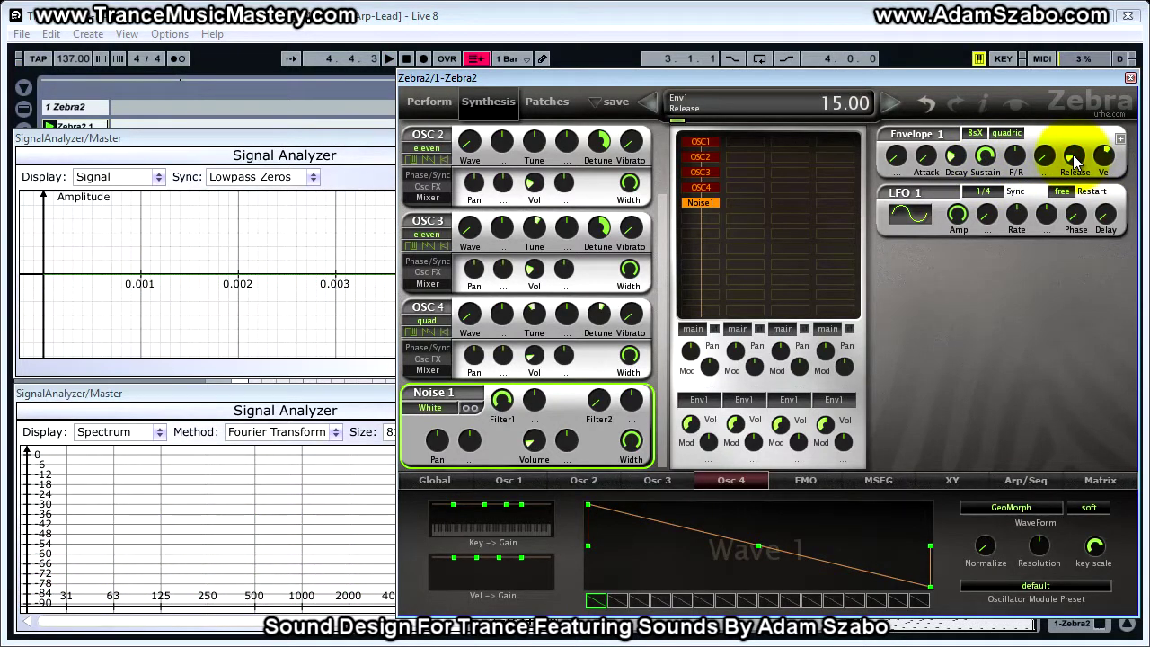
{"action": "key", "text": "space"}
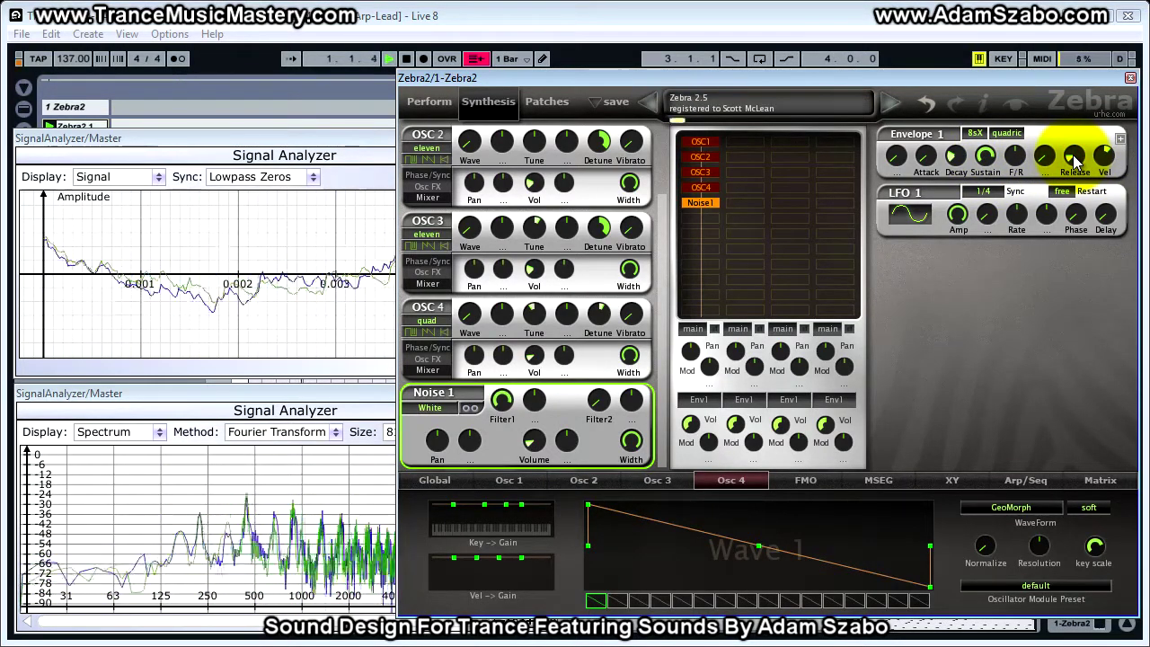
{"action": "scroll", "coordinate": [1073, 155], "scroll_direction": "up", "scroll_amount": 4}
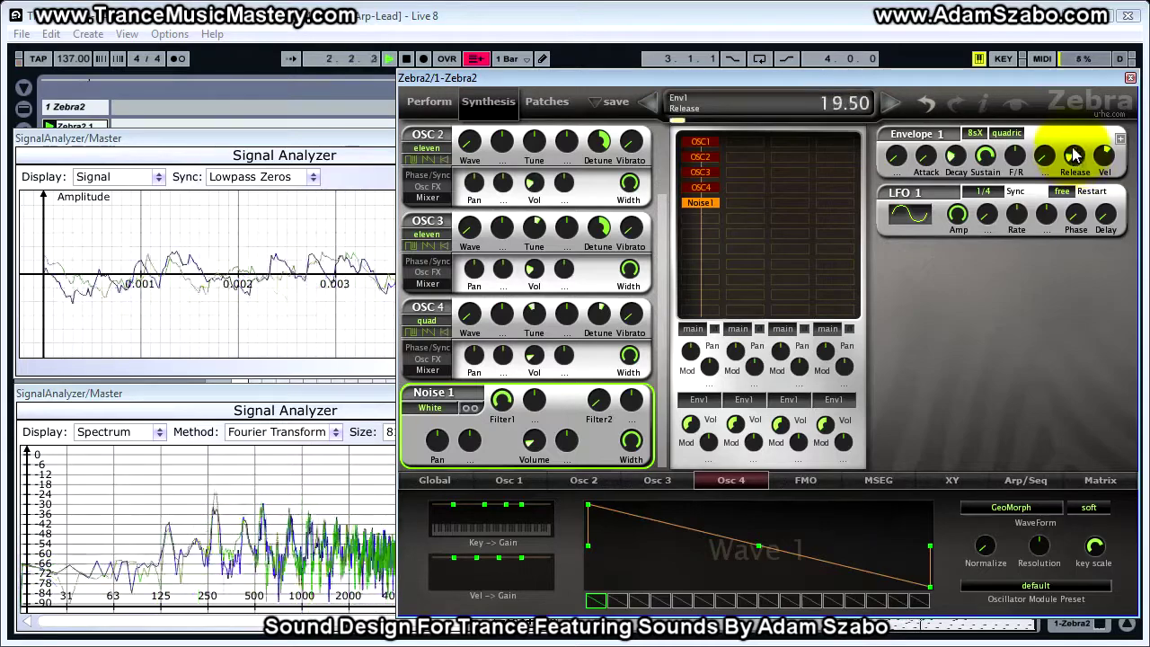
{"action": "scroll", "coordinate": [1073, 150], "scroll_direction": "up", "scroll_amount": 2}
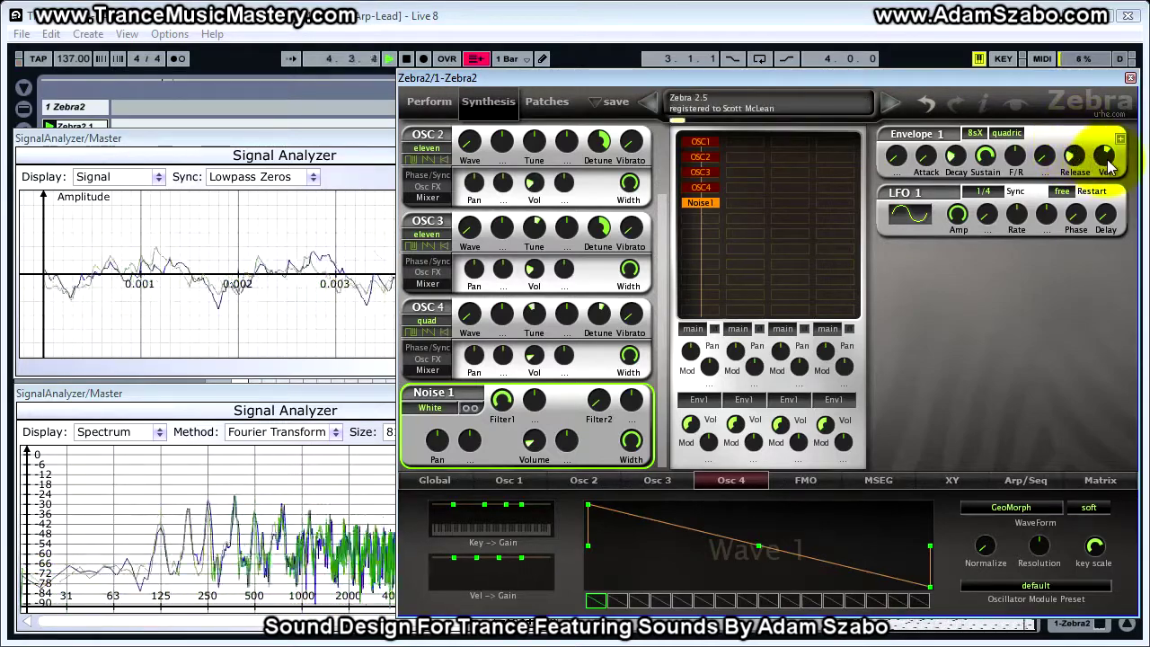
{"action": "scroll", "coordinate": [1110, 158], "scroll_direction": "up", "scroll_amount": 2}
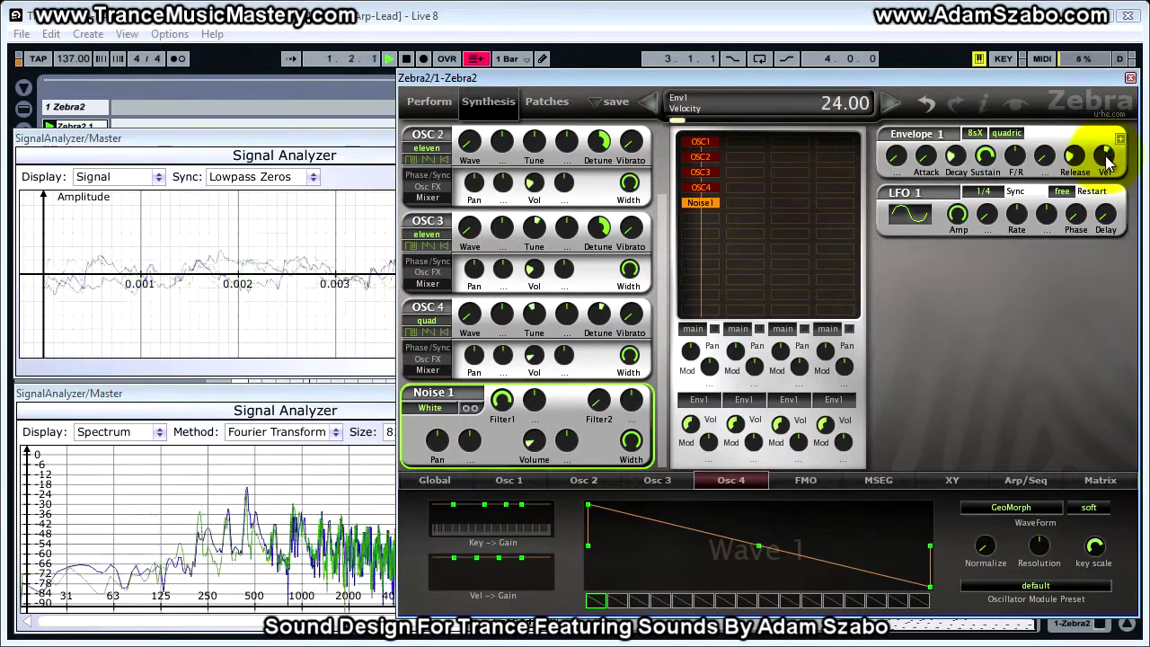
{"action": "scroll", "coordinate": [1107, 160], "scroll_direction": "down", "scroll_amount": 2}
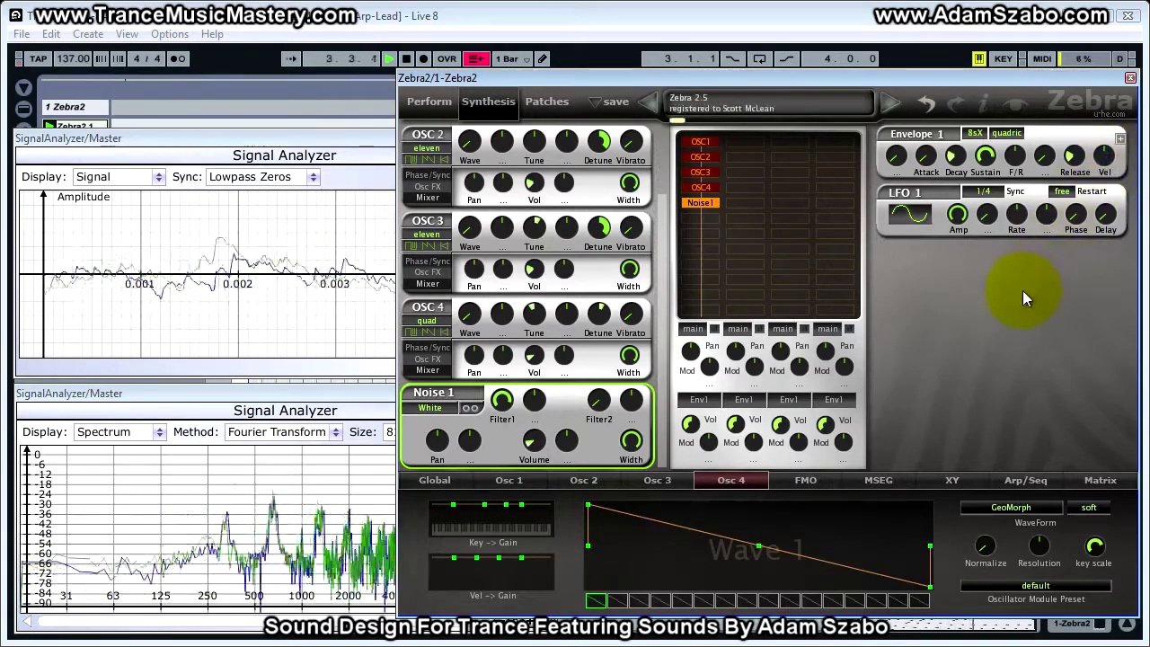
{"action": "key", "text": "space"}
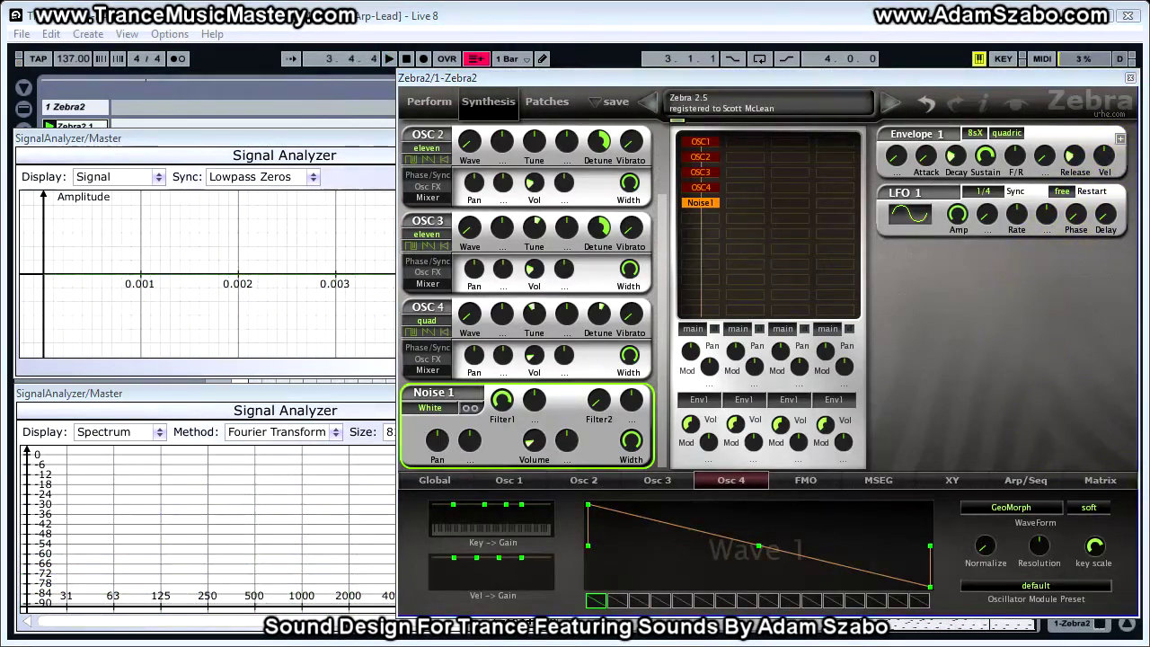
Add VCF1 after Noise1 and set its filter type to LP MidDrive
{"action": "left_click", "coordinate": [714, 218]}
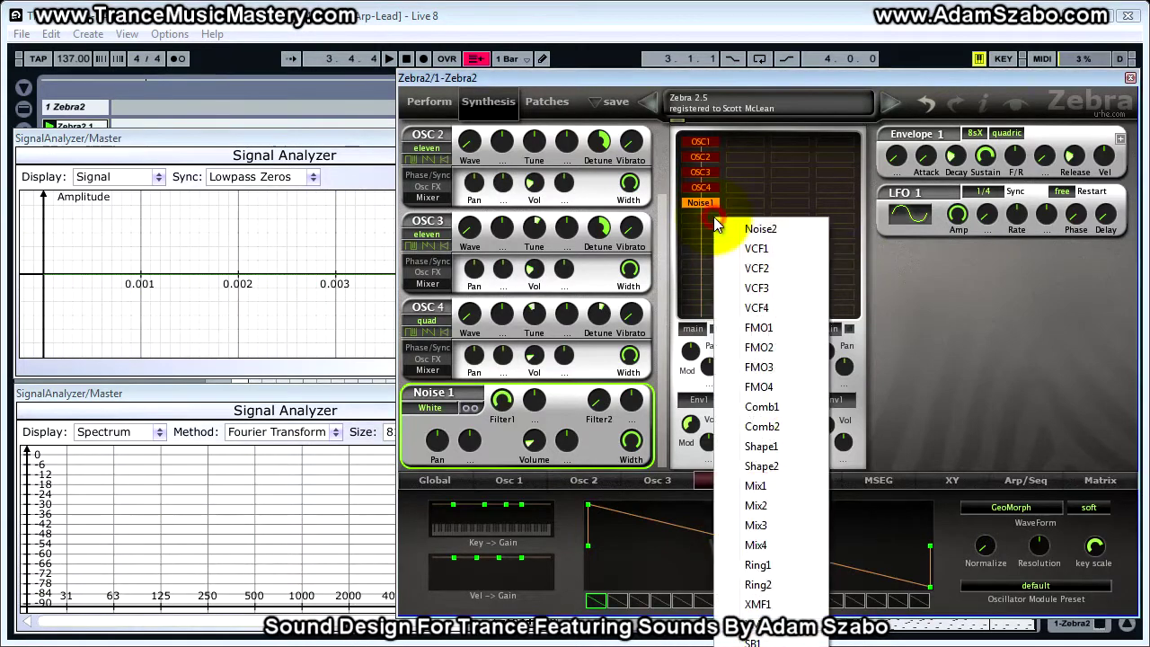
{"action": "left_click", "coordinate": [745, 248]}
{"action": "scroll", "coordinate": [672, 372], "scroll_direction": "down", "scroll_amount": 1}
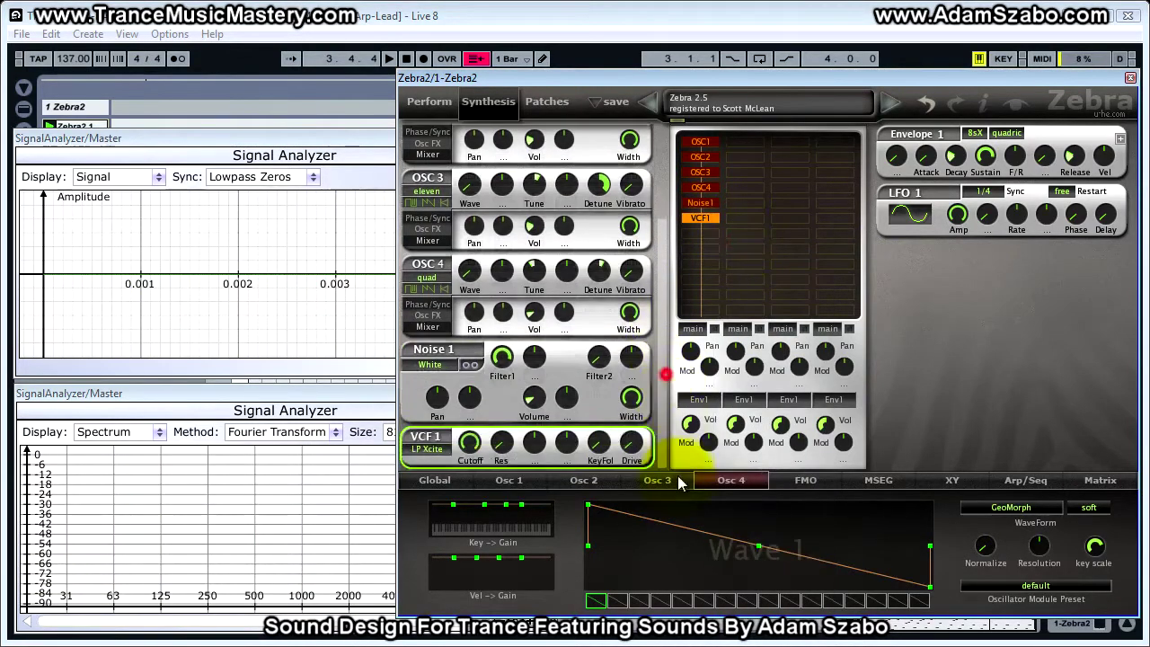
{"action": "left_click", "coordinate": [423, 449]}
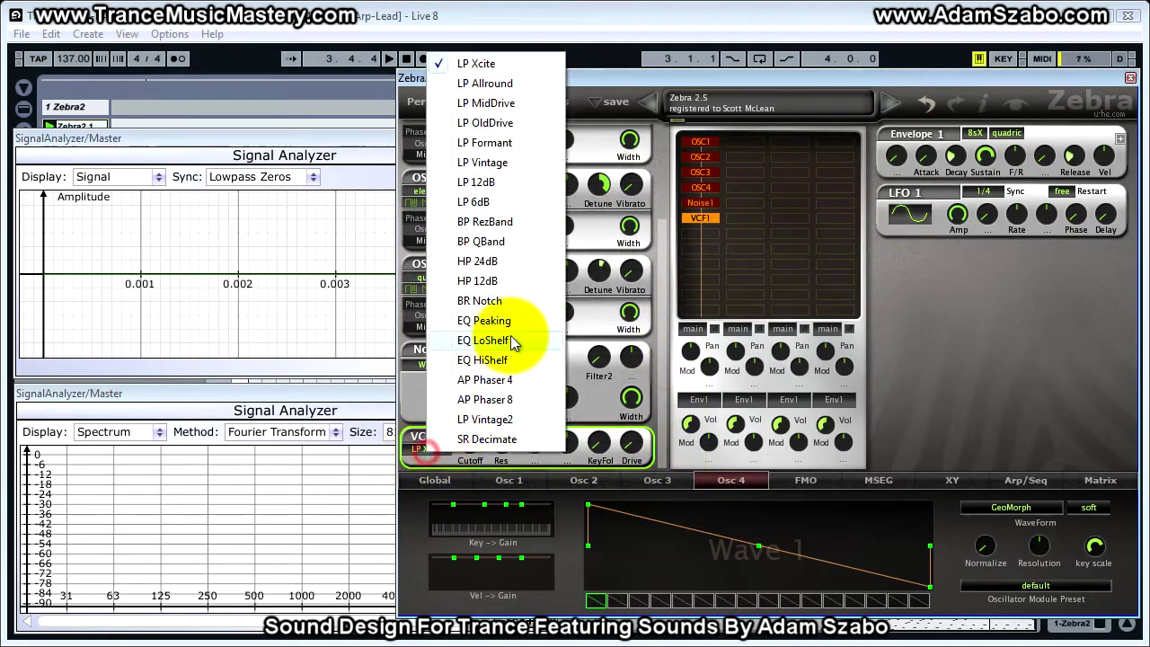
{"action": "left_click", "coordinate": [520, 104]}
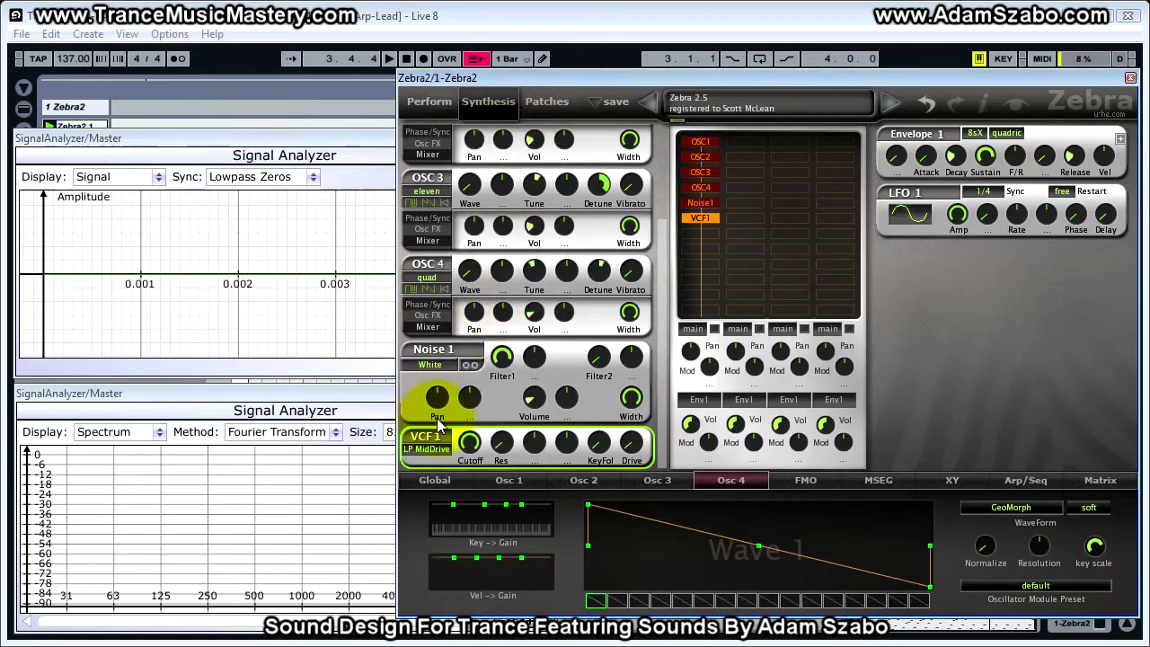
Raise VCF1's resonance to about 7.5 while auditioning playback
{"action": "left_click", "coordinate": [469, 436]}
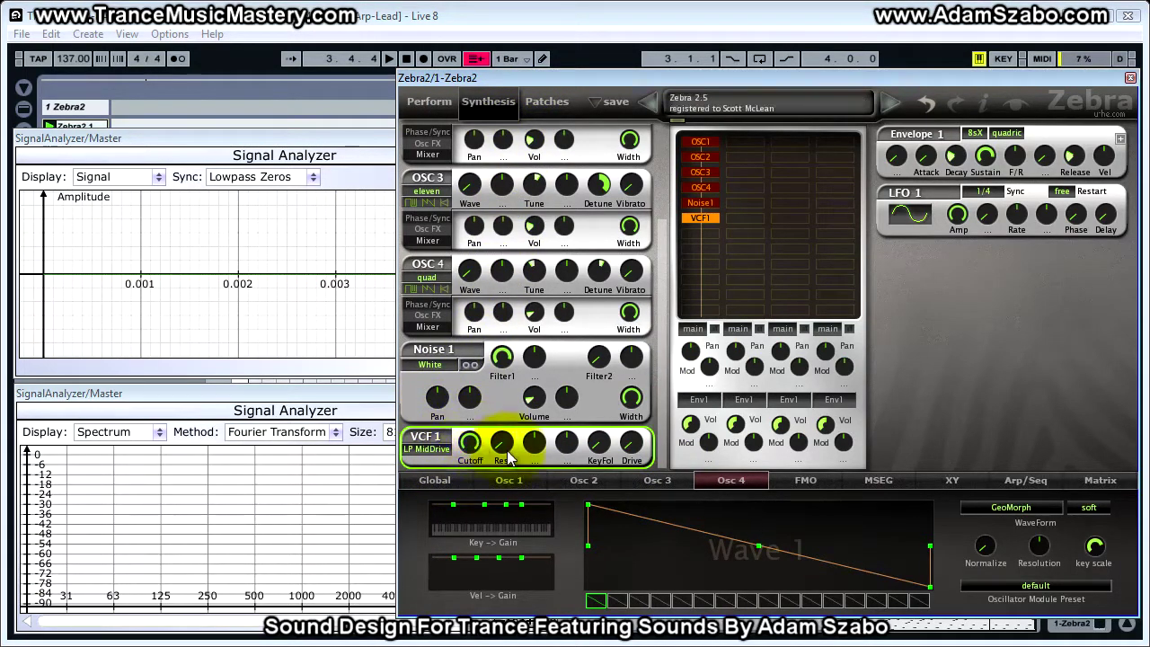
{"action": "left_click", "coordinate": [503, 449]}
{"action": "key", "text": "space"}
{"action": "left_click_drag", "start_coordinate": [503, 445], "coordinate": [504, 433]}
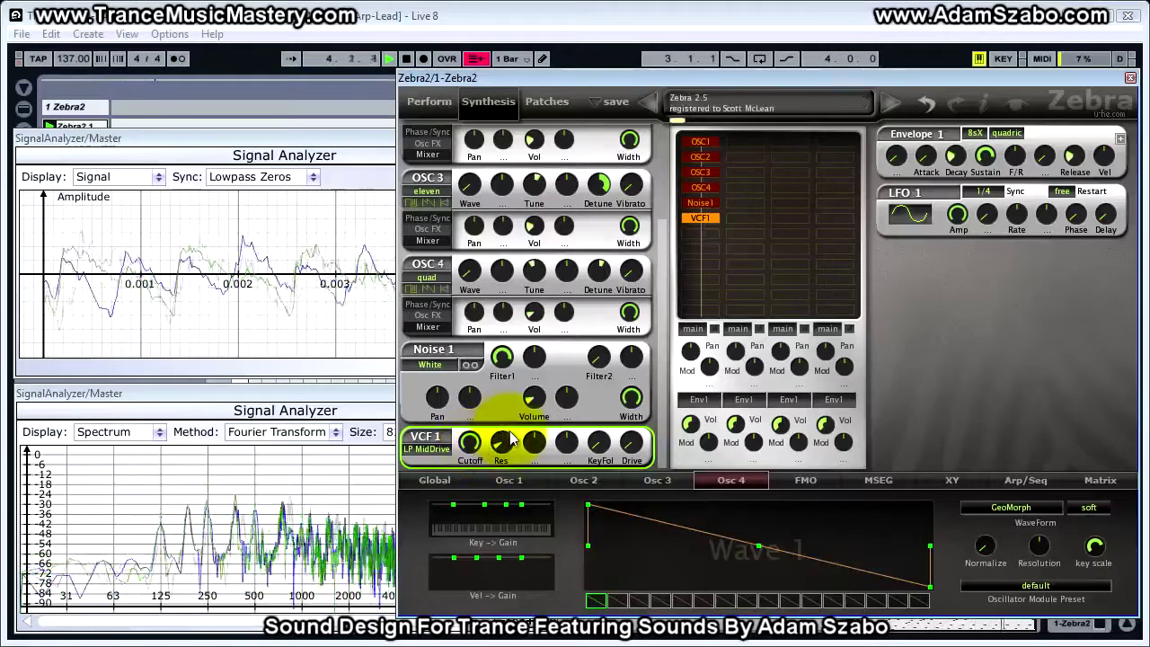
{"action": "key", "text": "space"}
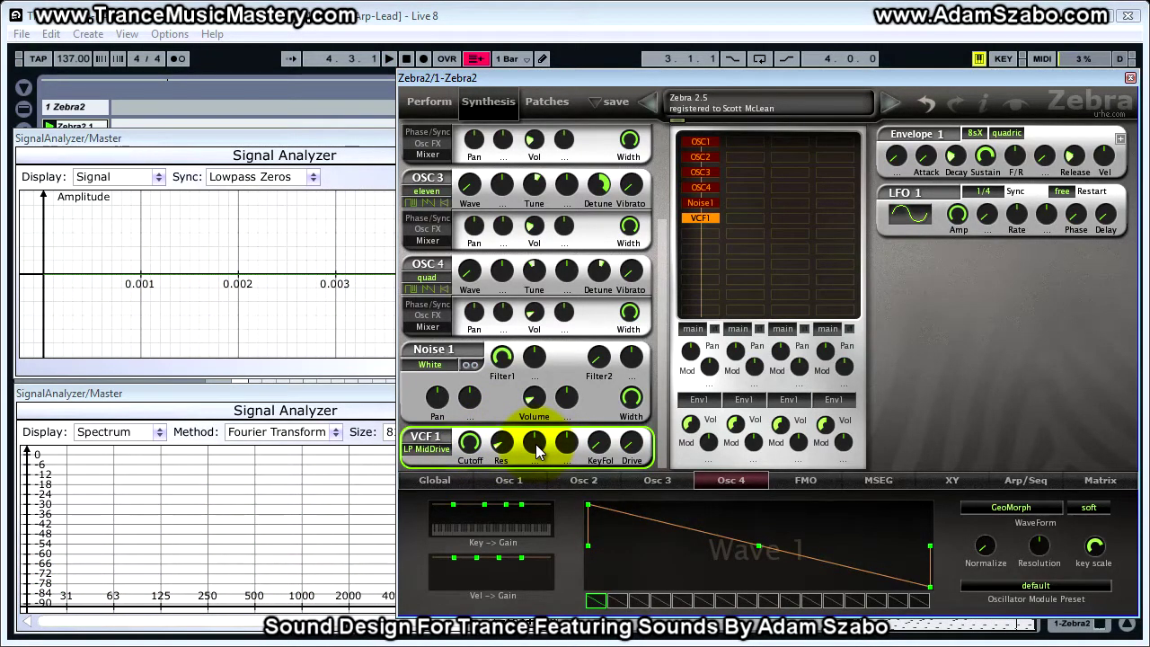
{"action": "left_click", "coordinate": [537, 451]}
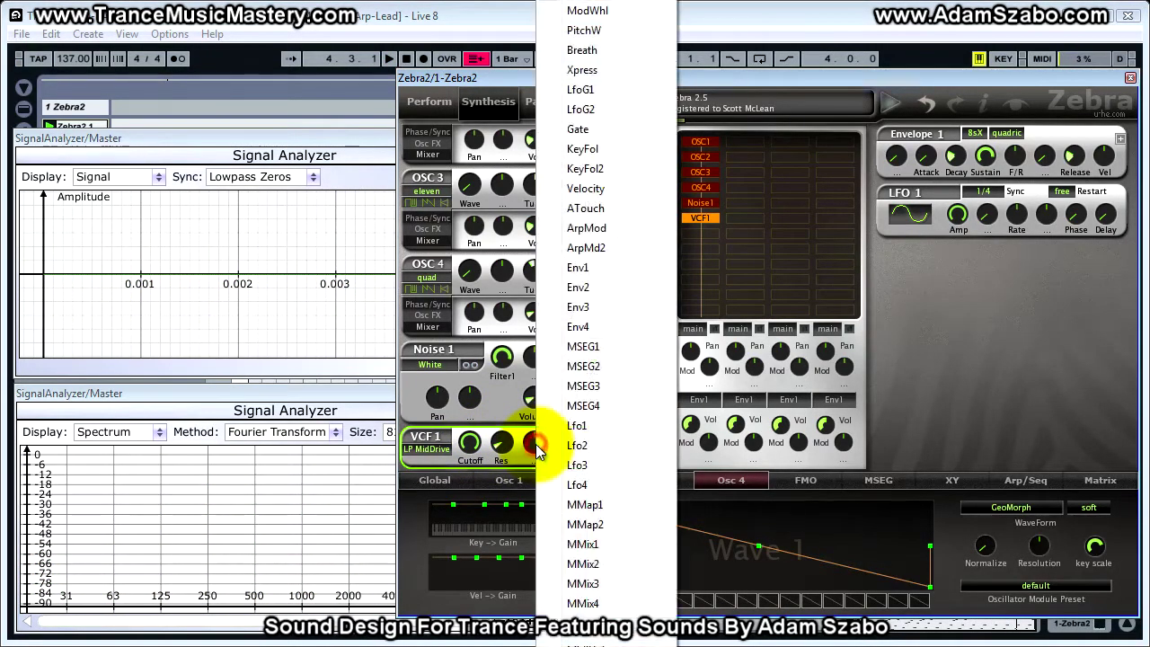
Route Env2 as VCF1's modulation source with a depth of 68
{"action": "left_click", "coordinate": [585, 293]}
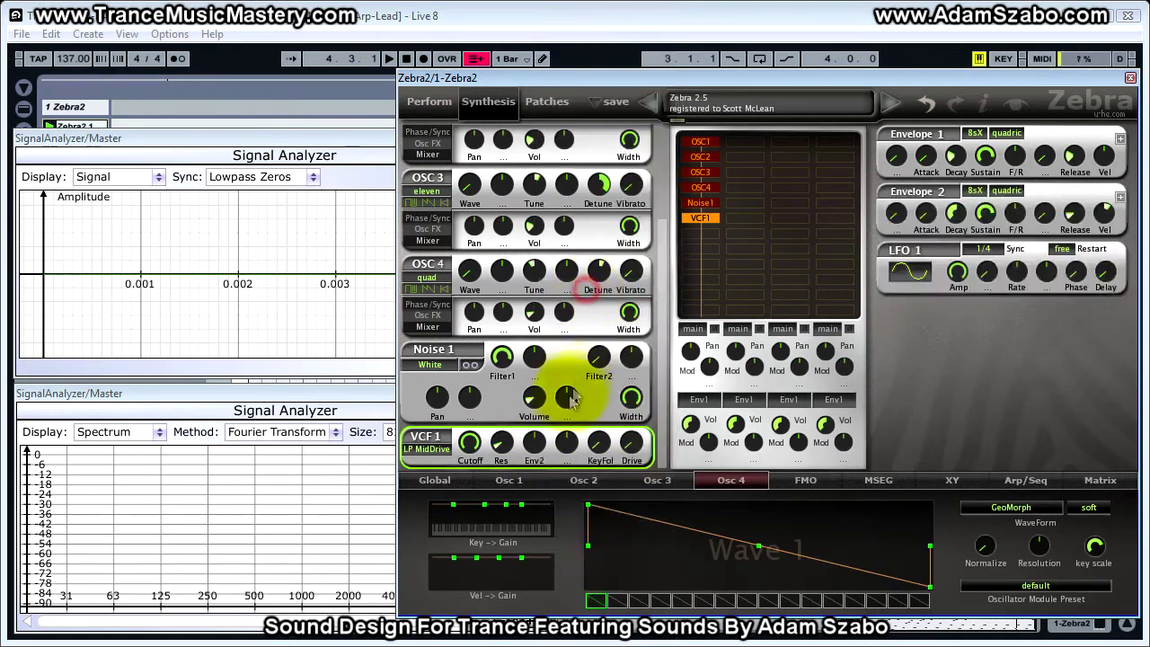
{"action": "left_click", "coordinate": [536, 451]}
{"action": "key", "text": "space"}
{"action": "left_click_drag", "start_coordinate": [536, 451], "coordinate": [537, 423]}
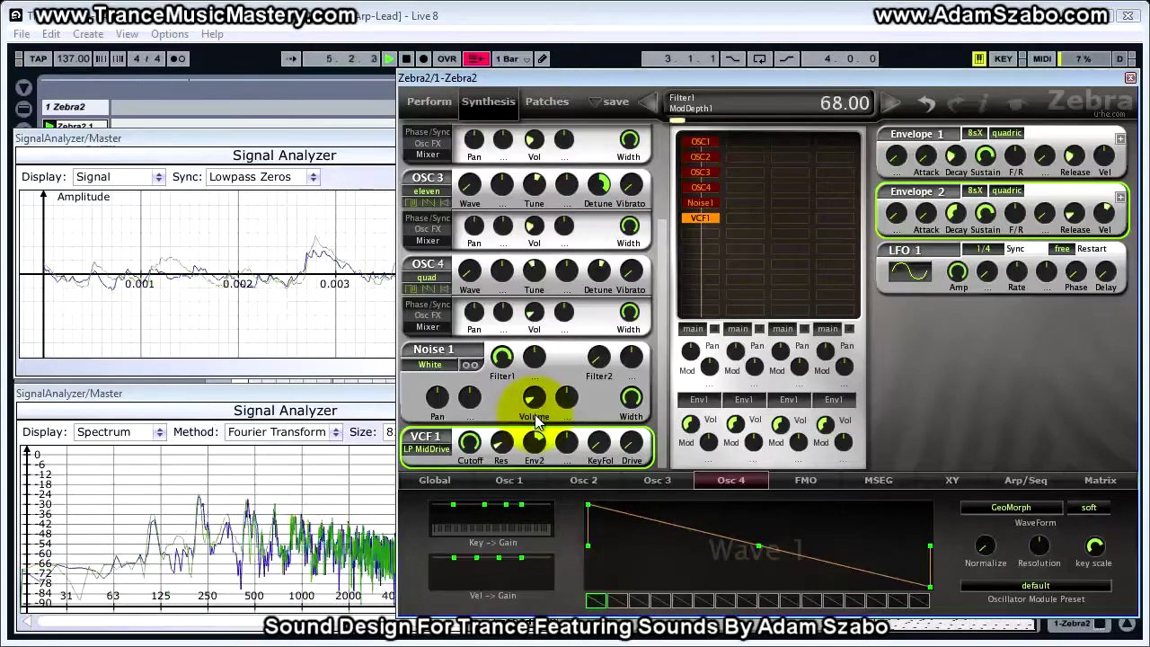
{"action": "key", "text": "space"}
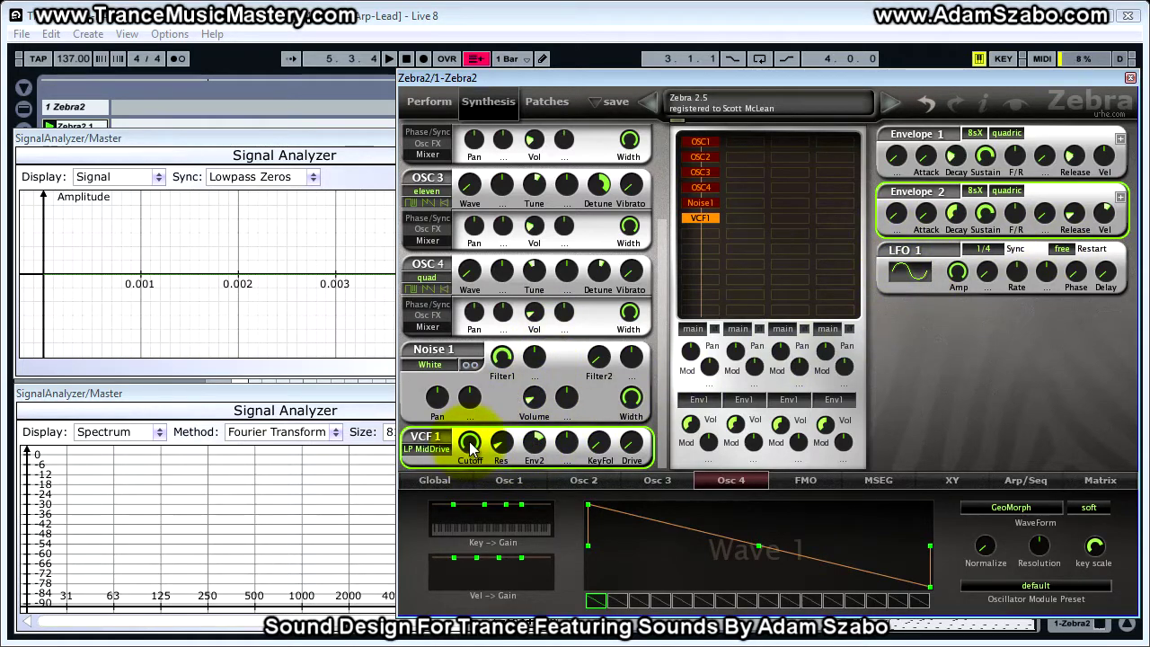
Lower VCF1's cutoff to about 60 while the patch plays
{"action": "key", "text": "space"}
{"action": "left_click_drag", "start_coordinate": [476, 449], "coordinate": [460, 524]}
{"action": "key", "text": "space"}
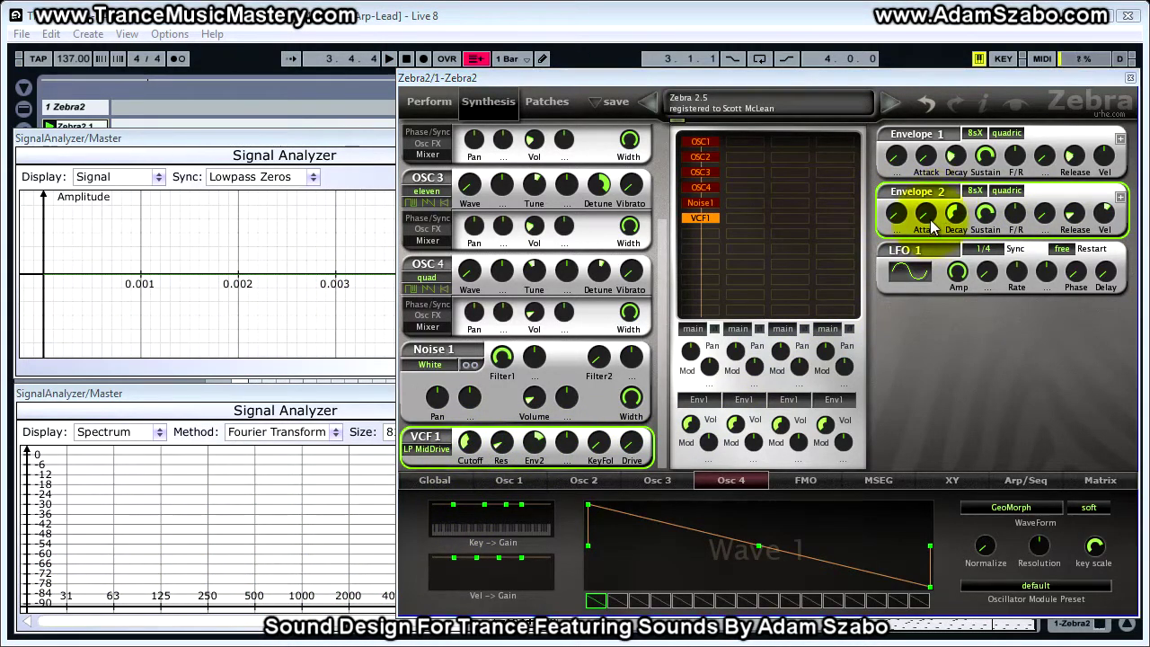
Set Envelope 2's decay to 43, sustain to 25 and release to about 24
{"action": "left_click", "coordinate": [958, 216]}
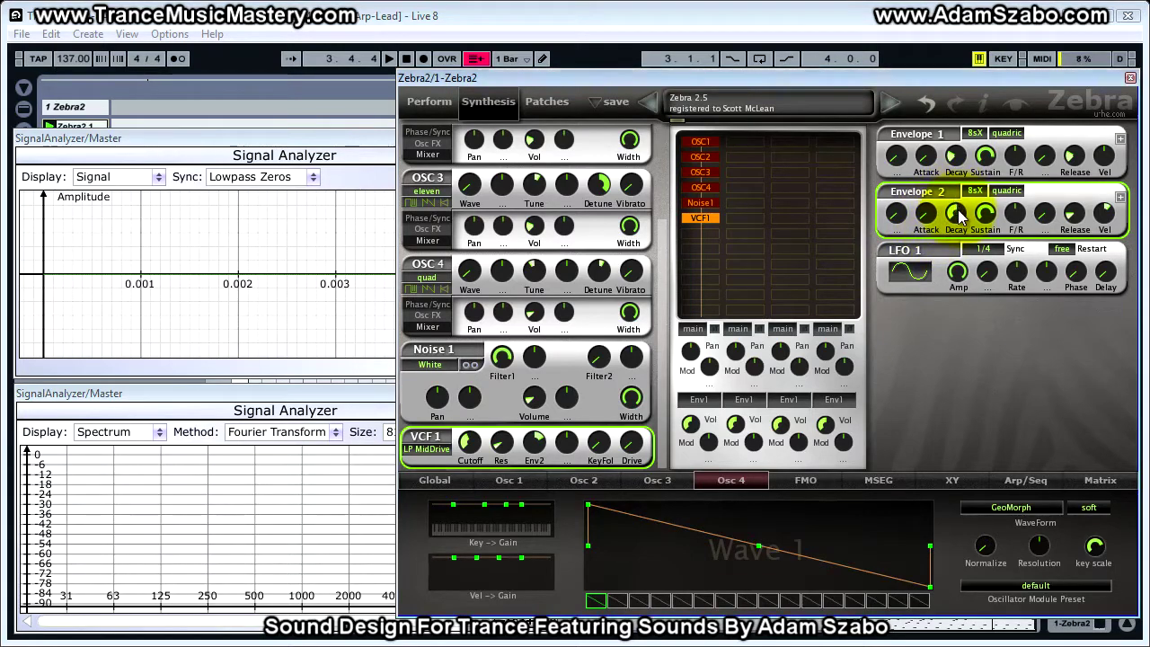
{"action": "key", "text": "space"}
{"action": "left_click_drag", "start_coordinate": [957, 216], "coordinate": [955, 232]}
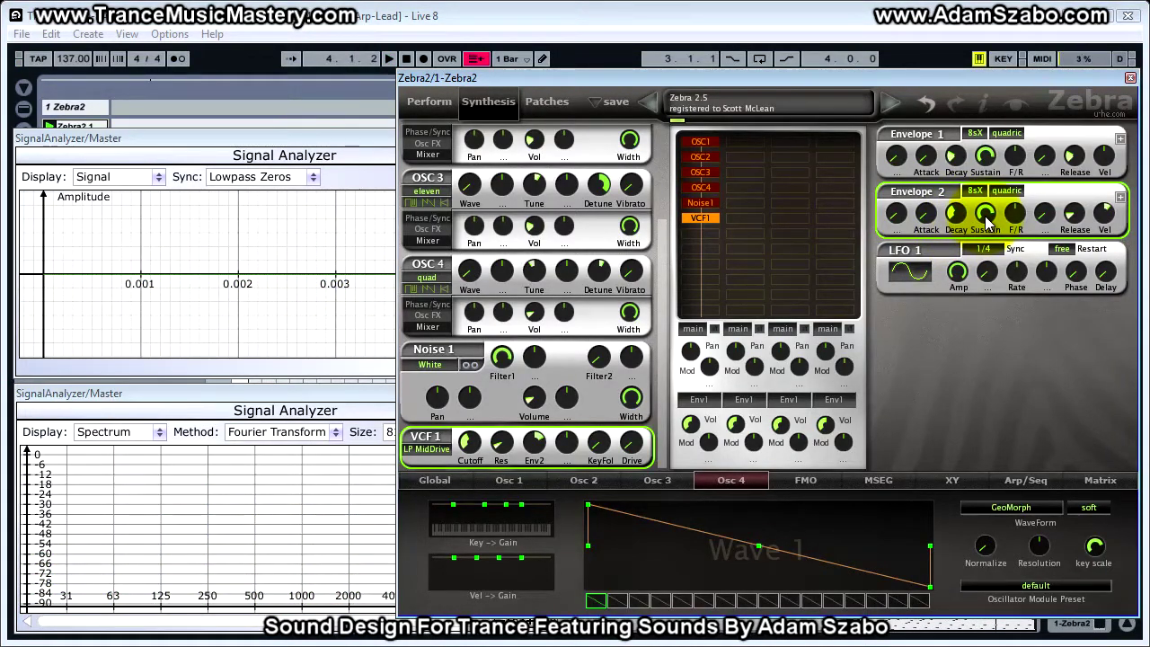
{"action": "left_click", "coordinate": [986, 221]}
{"action": "left_click_drag", "start_coordinate": [987, 221], "coordinate": [979, 322]}
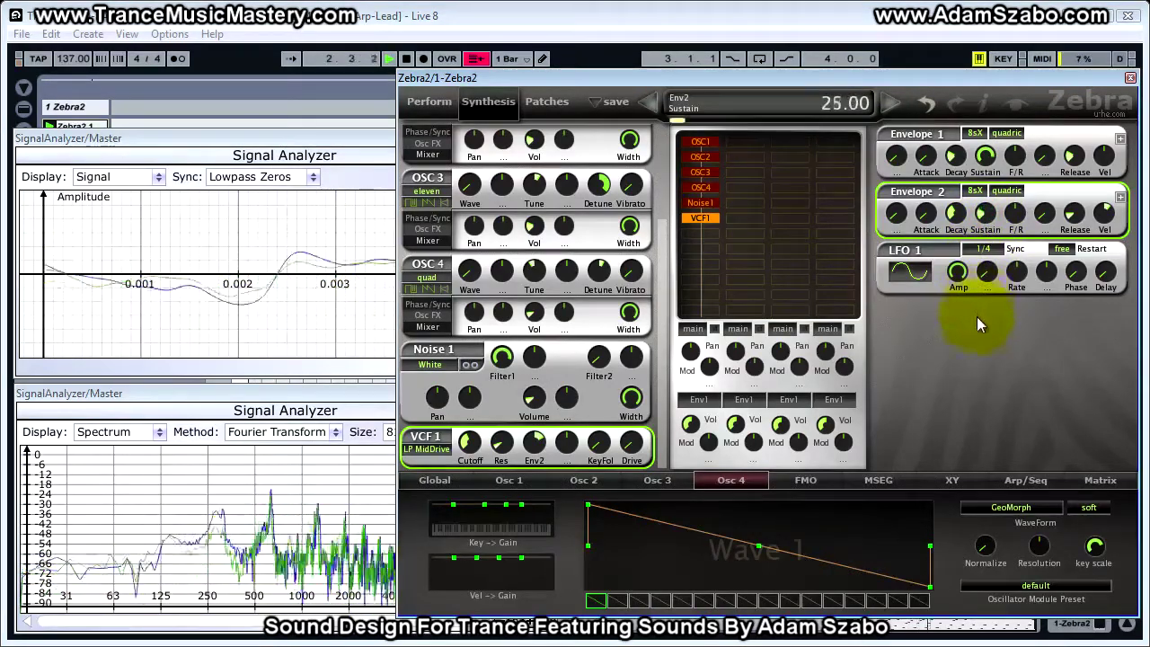
{"action": "left_click_drag", "start_coordinate": [986, 374], "coordinate": [986, 370]}
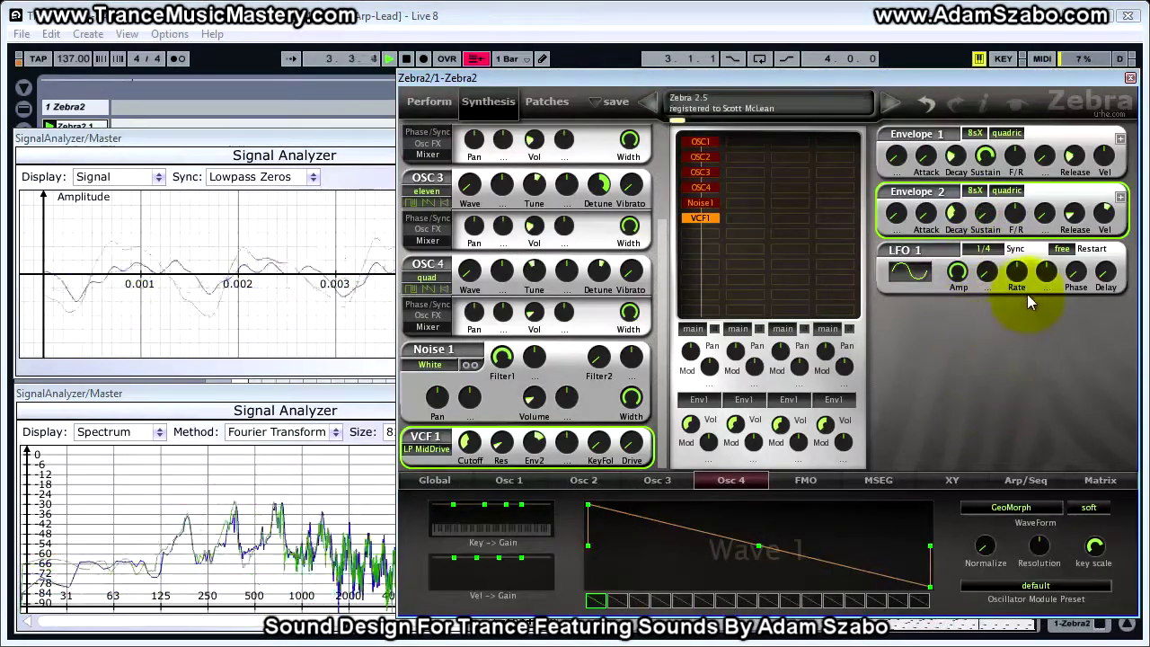
{"action": "left_click", "coordinate": [1074, 216]}
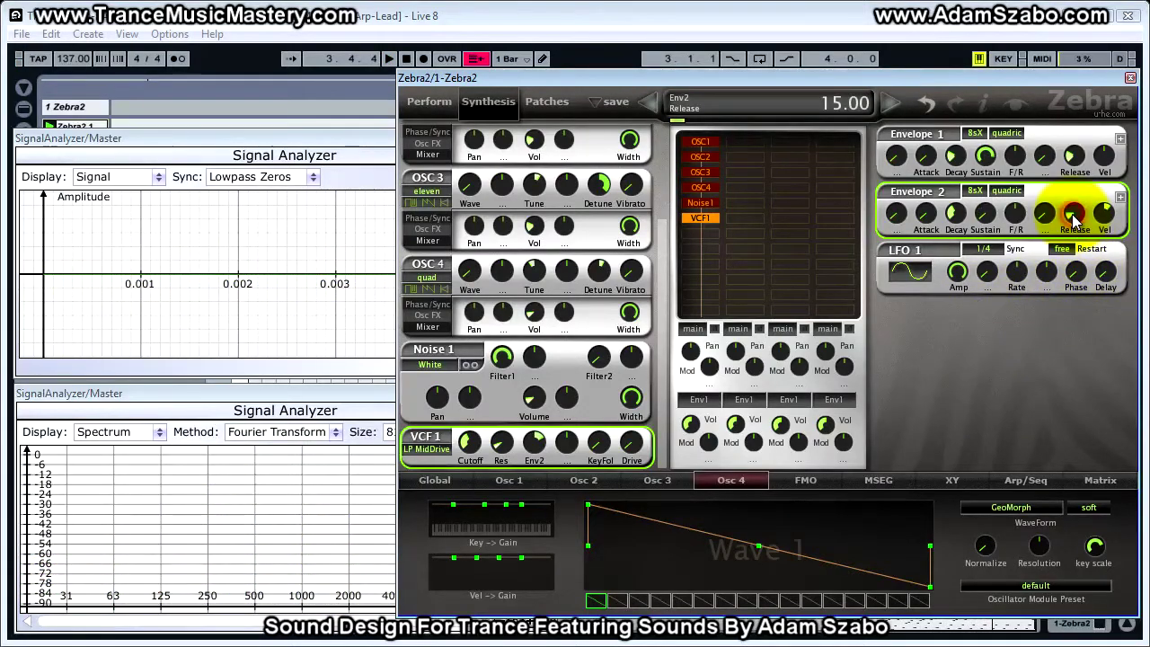
{"action": "left_click_drag", "start_coordinate": [1072, 214], "coordinate": [1076, 207]}
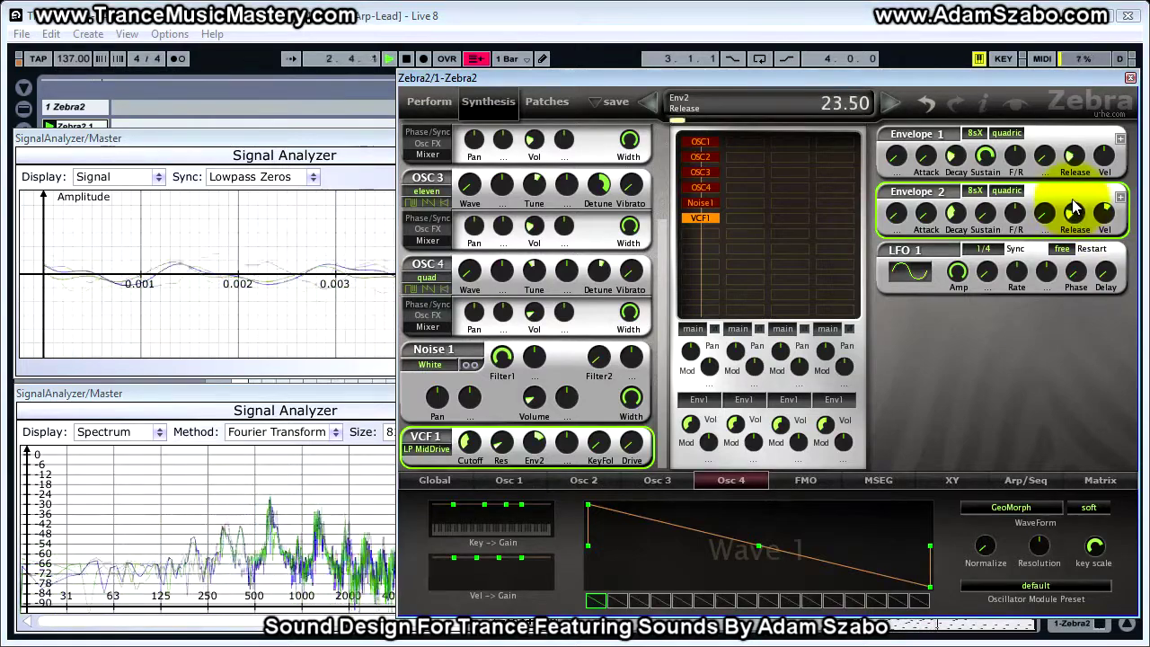
{"action": "key", "text": "space"}
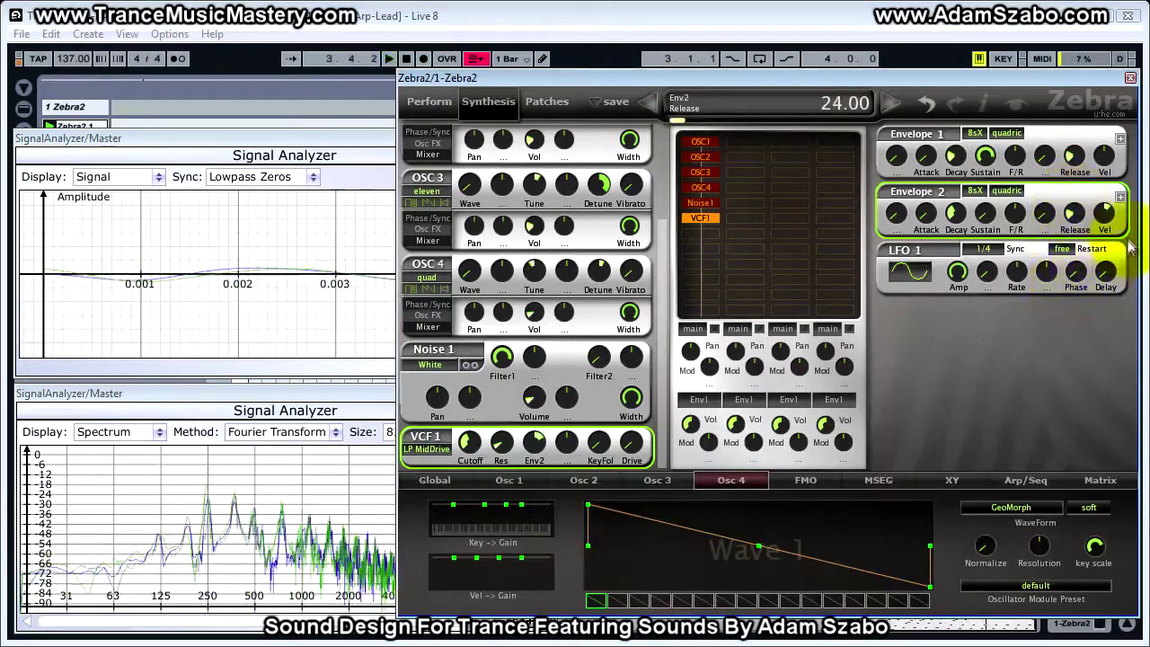
Bring Envelope 2's velocity to about zero and retune VCF1's cutoff to around 55
{"action": "left_click", "coordinate": [1106, 218]}
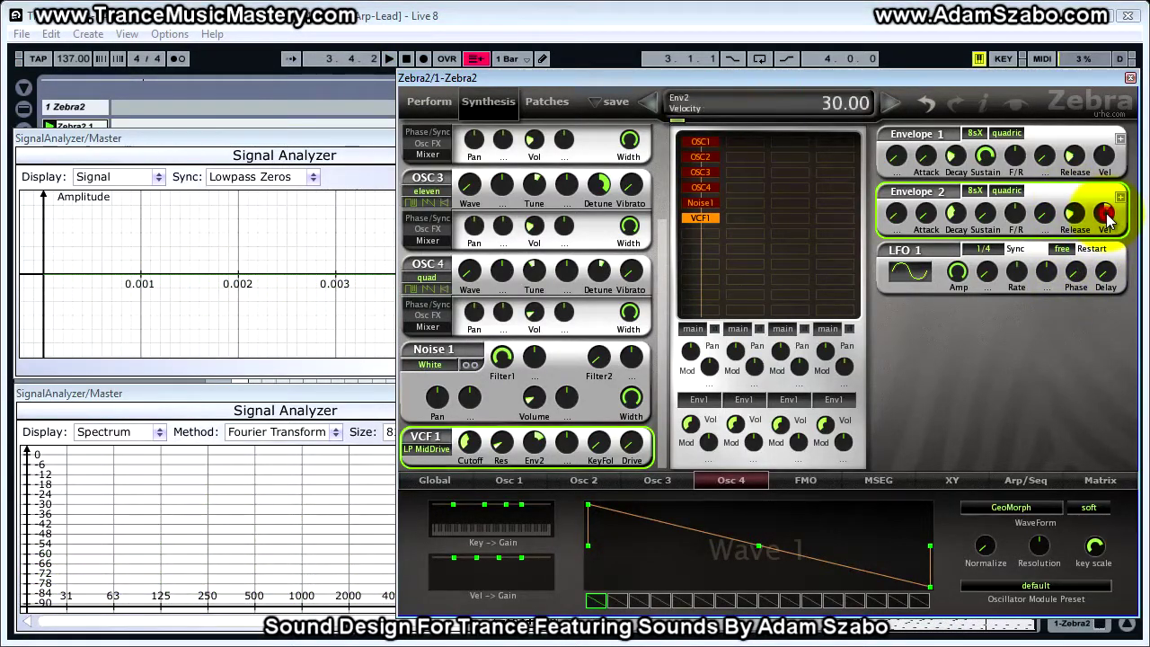
{"action": "left_click_drag", "start_coordinate": [1107, 223], "coordinate": [1110, 230]}
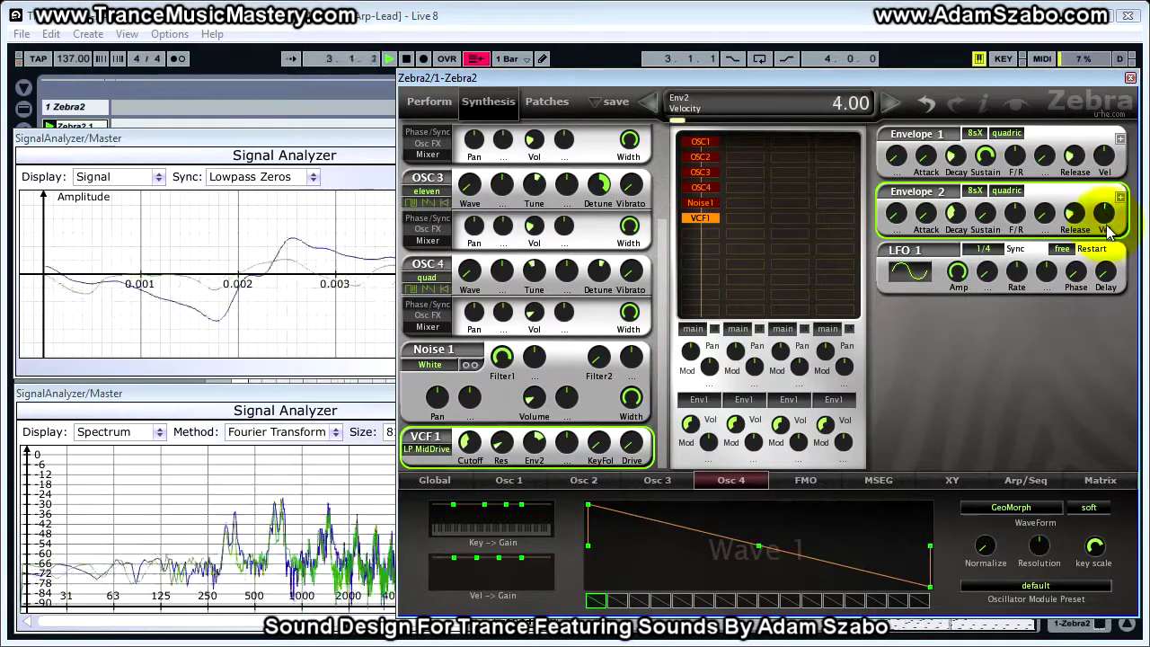
{"action": "left_click_drag", "start_coordinate": [1110, 230], "coordinate": [1105, 218]}
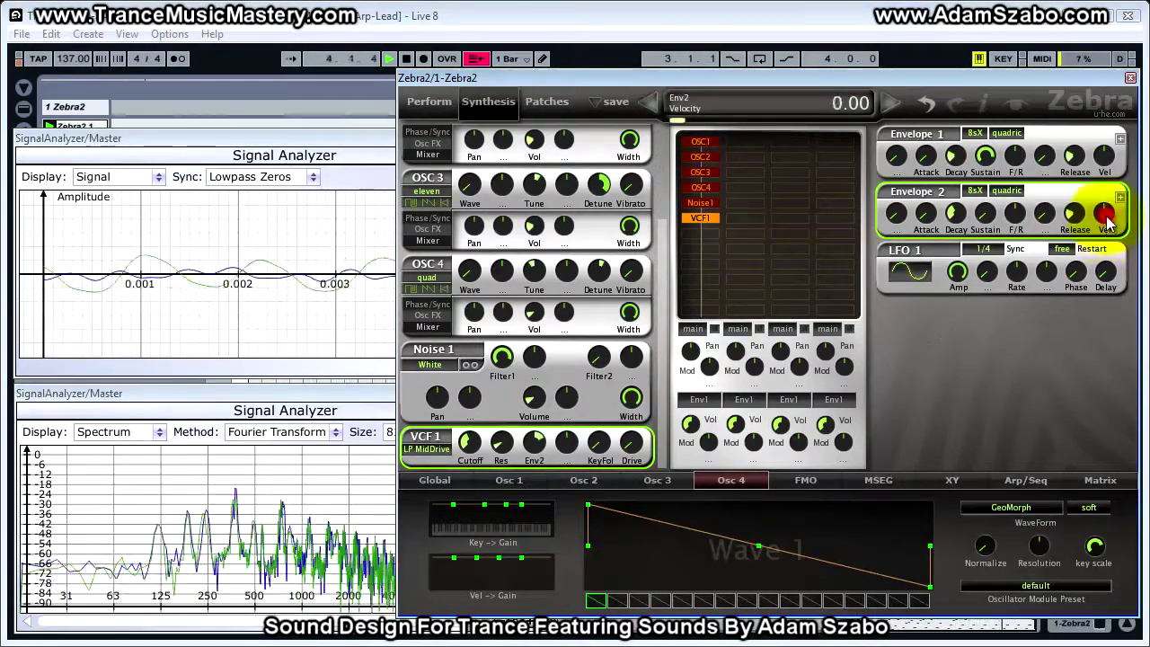
{"action": "left_click", "coordinate": [470, 443]}
{"action": "left_click_drag", "start_coordinate": [472, 465], "coordinate": [465, 360]}
{"action": "key", "text": "space"}
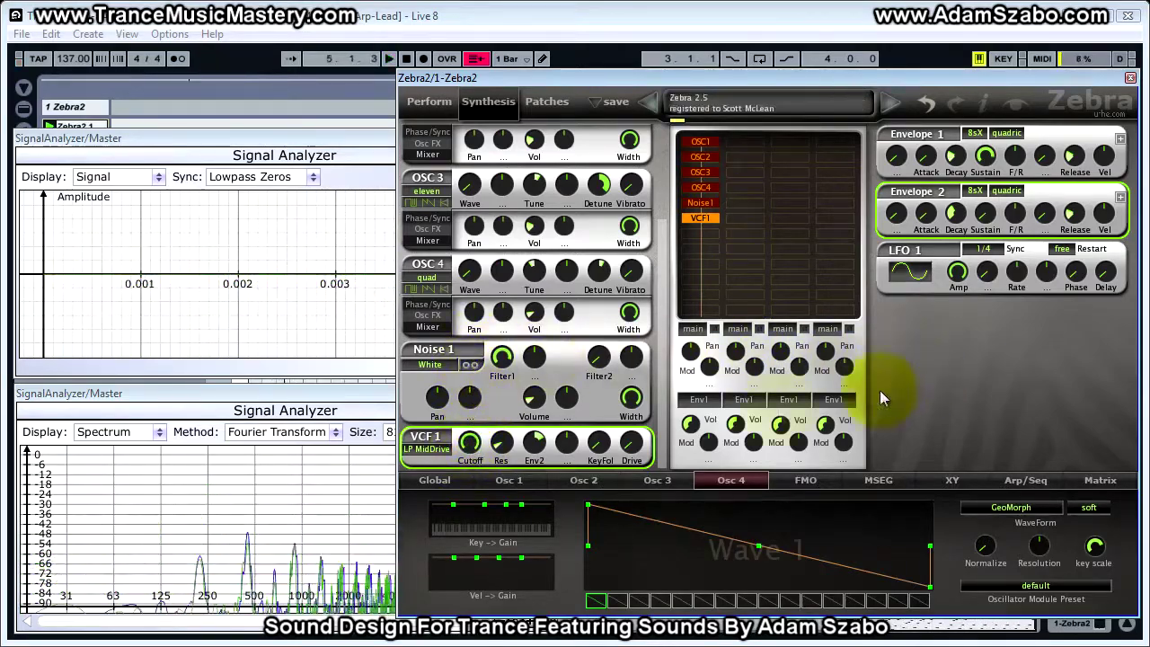